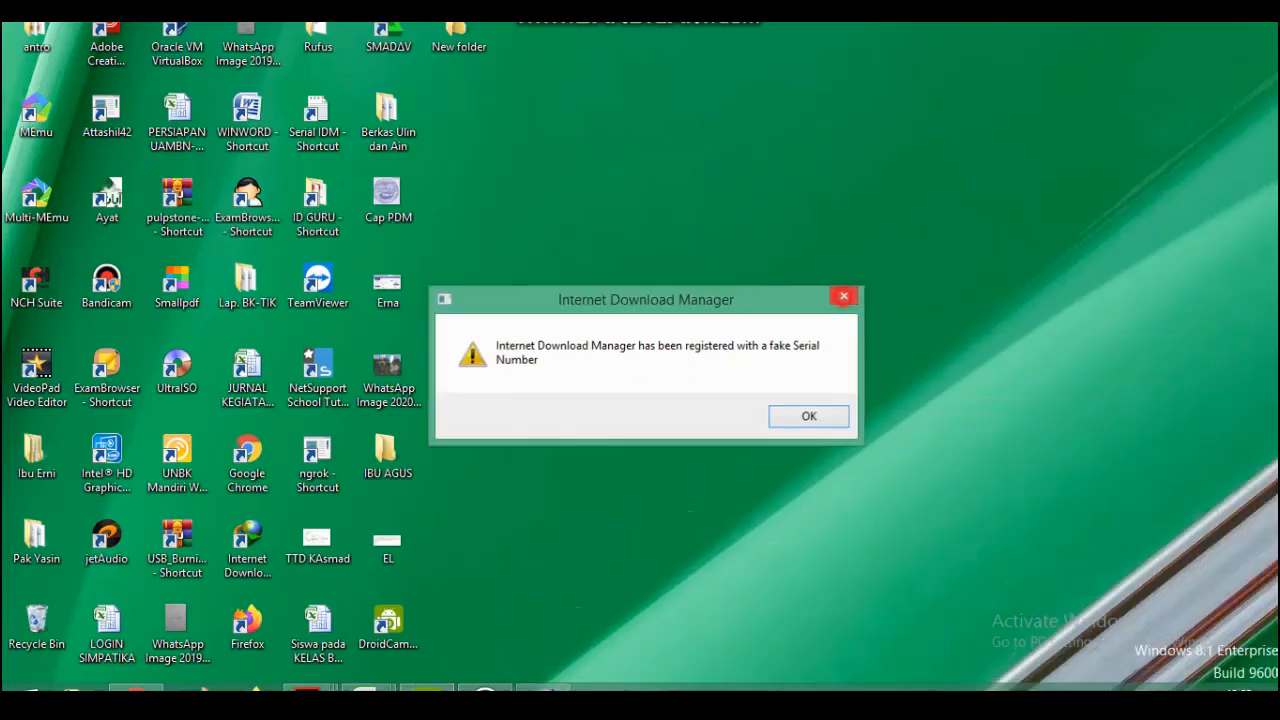
left_click(844, 296)
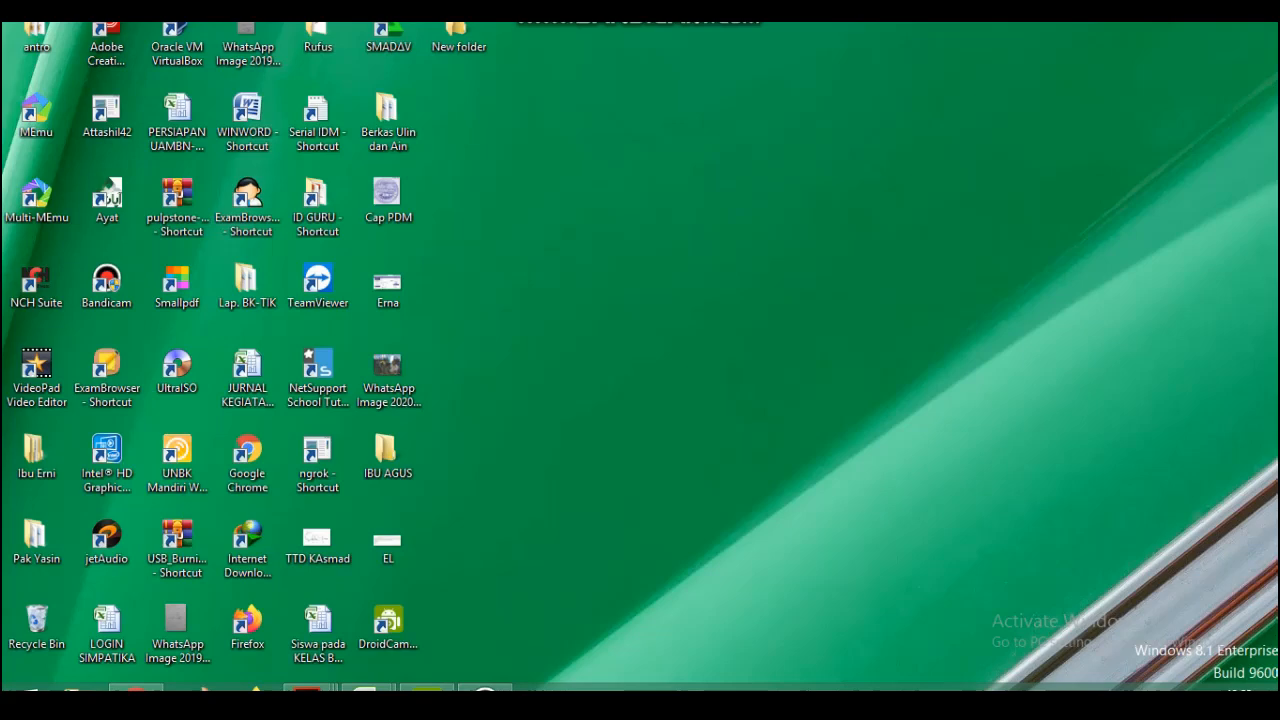
Open Google Chrome in a maximized window and go to elearning.mamuhkotagorontalo.sch.id.
double_click(248, 455)
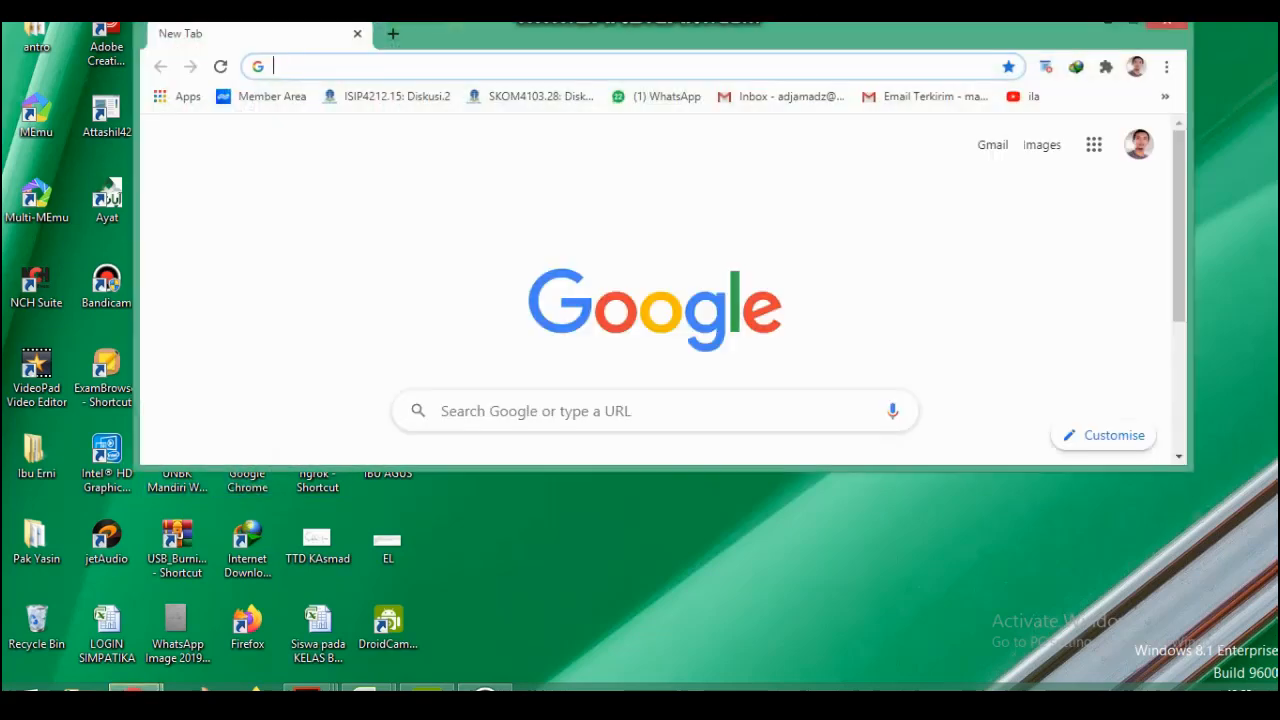
left_click(1135, 20)
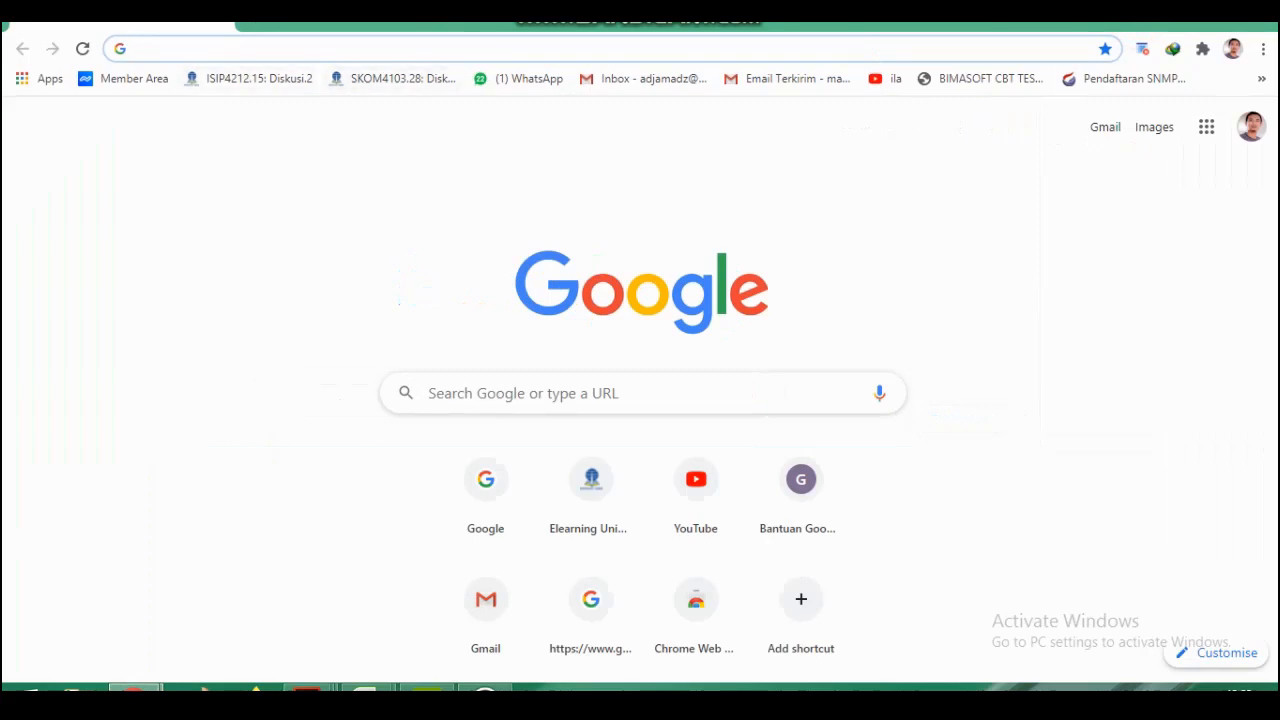
type("e")
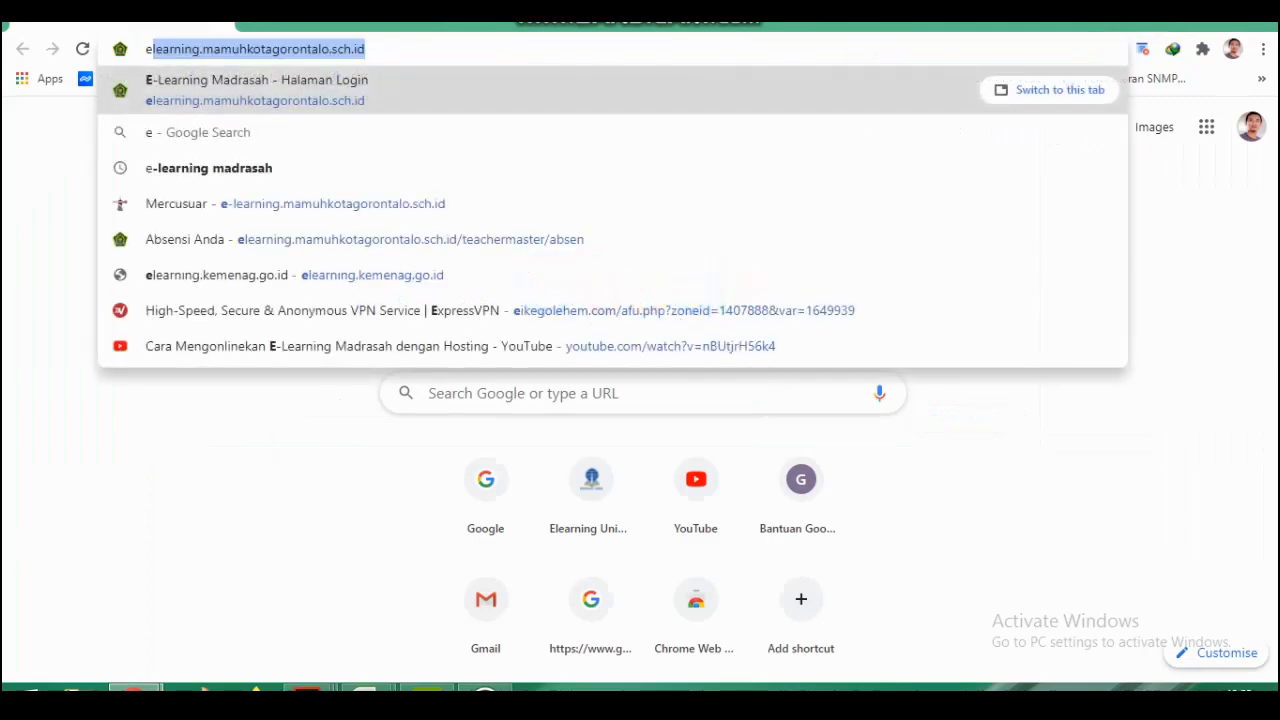
key("Return")
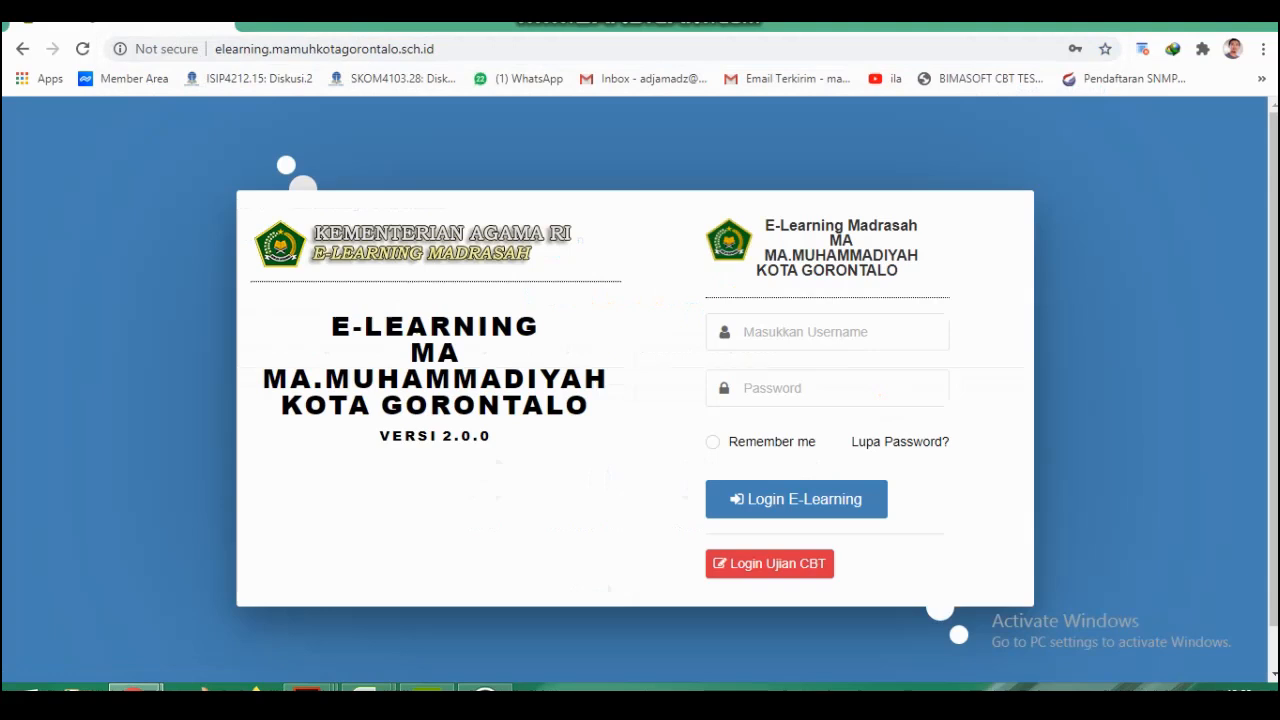
Fill in the username and password with the first saved teacher account and log in to E-Learning.
left_click(815, 331)
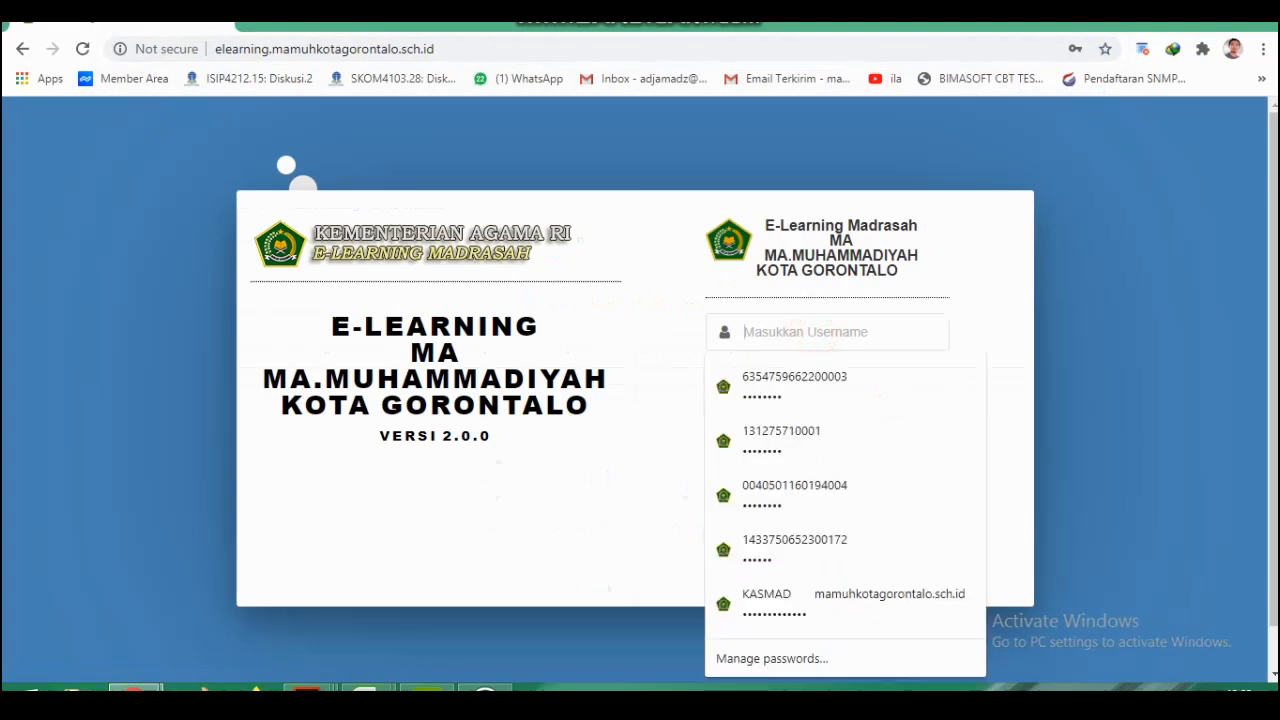
key("Down")
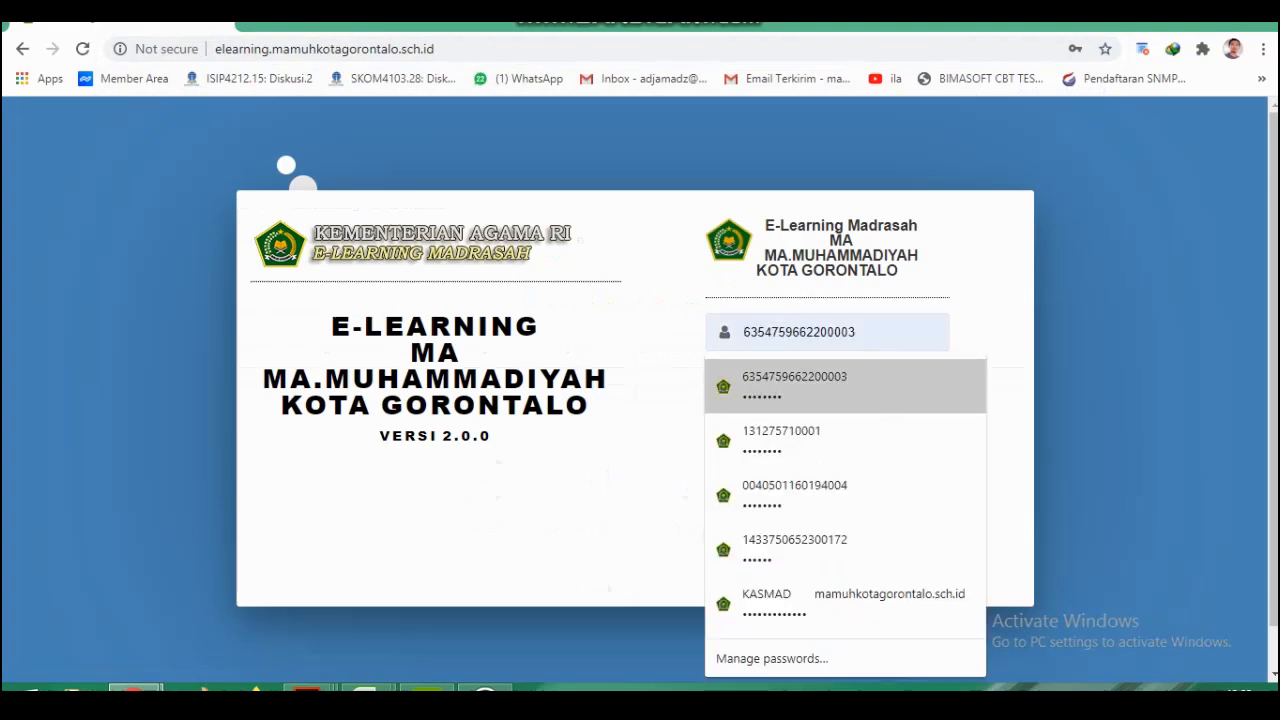
left_click(776, 386)
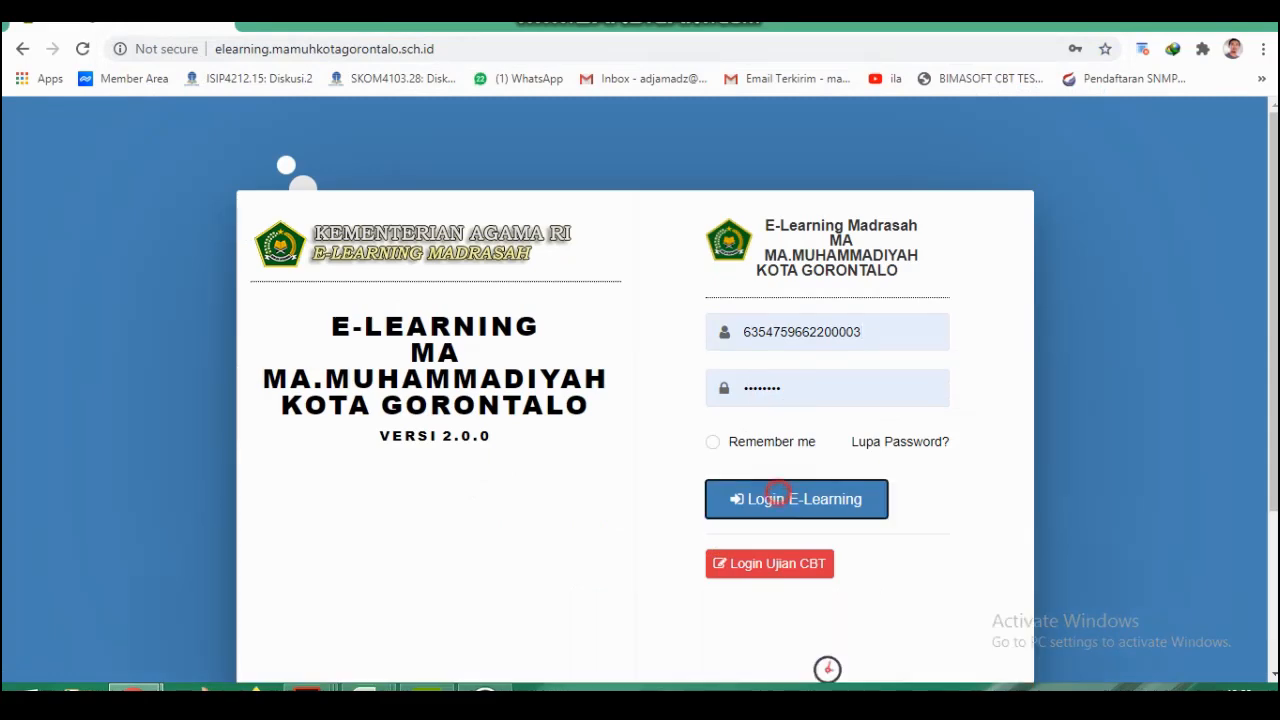
left_click(766, 499)
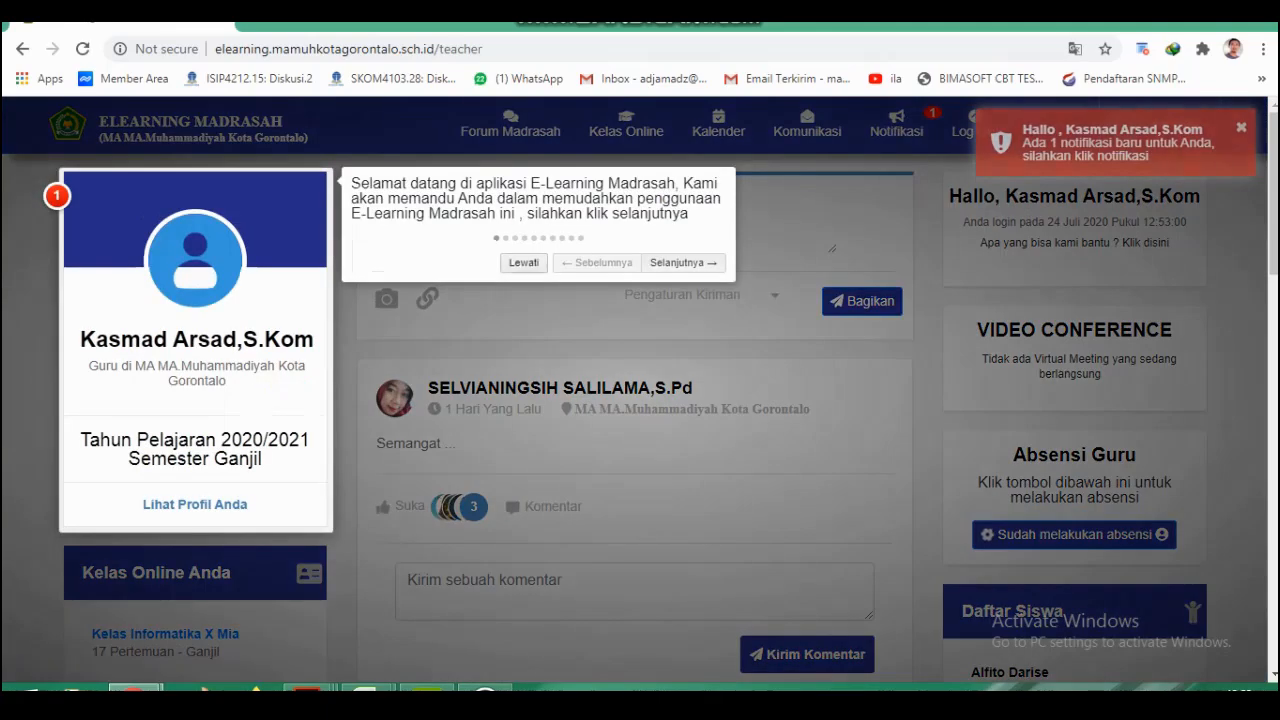
Skip the welcome tour and open the online class Kelas Informatika XI Mia.
left_click(520, 265)
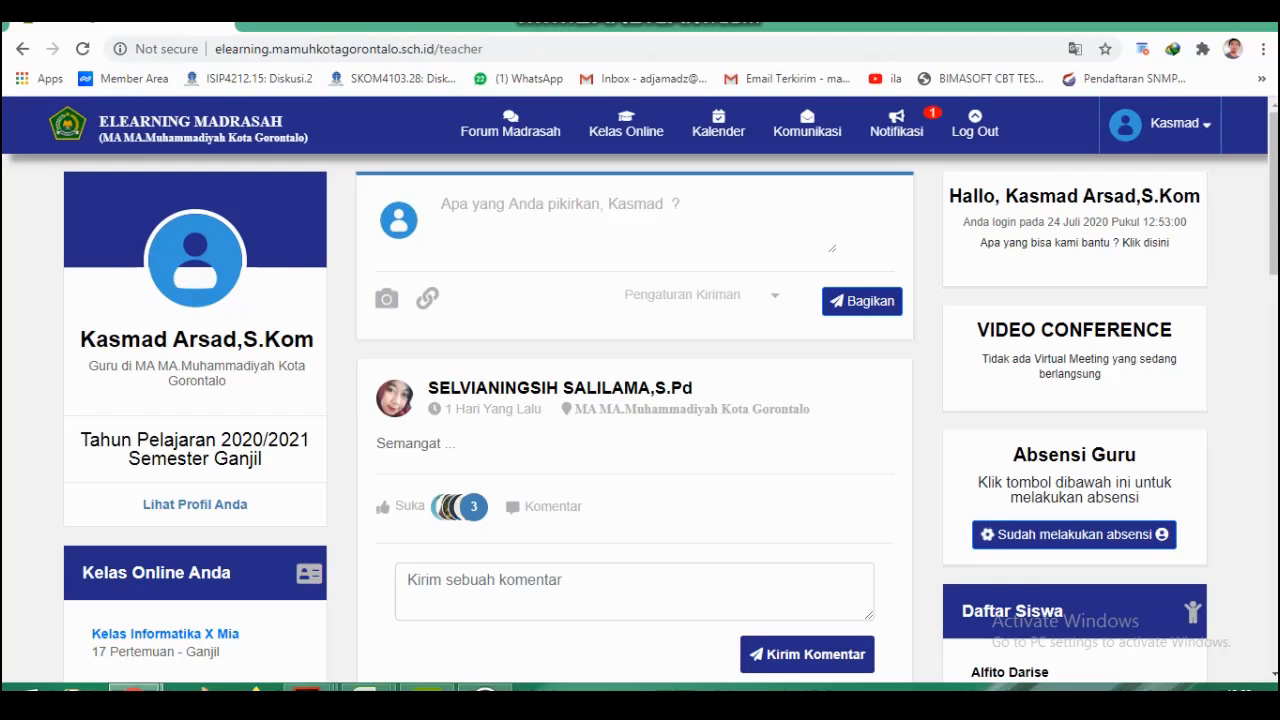
mouse_move(626, 125)
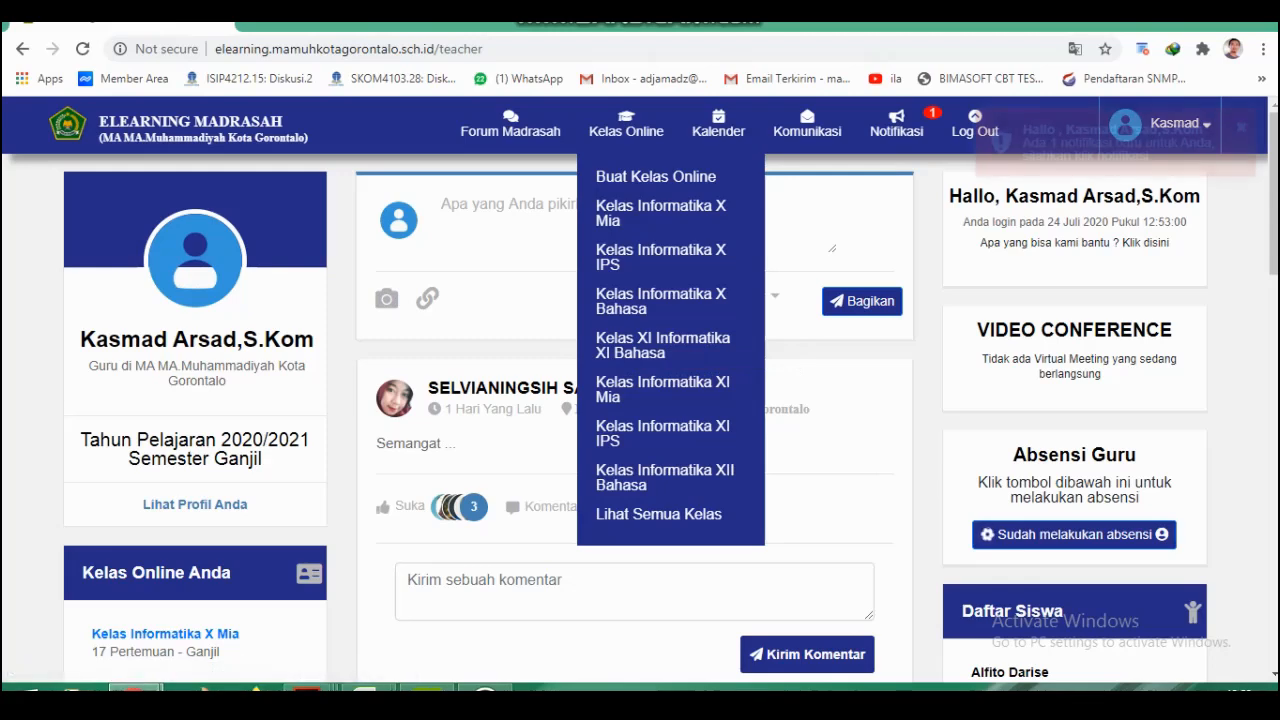
left_click(643, 384)
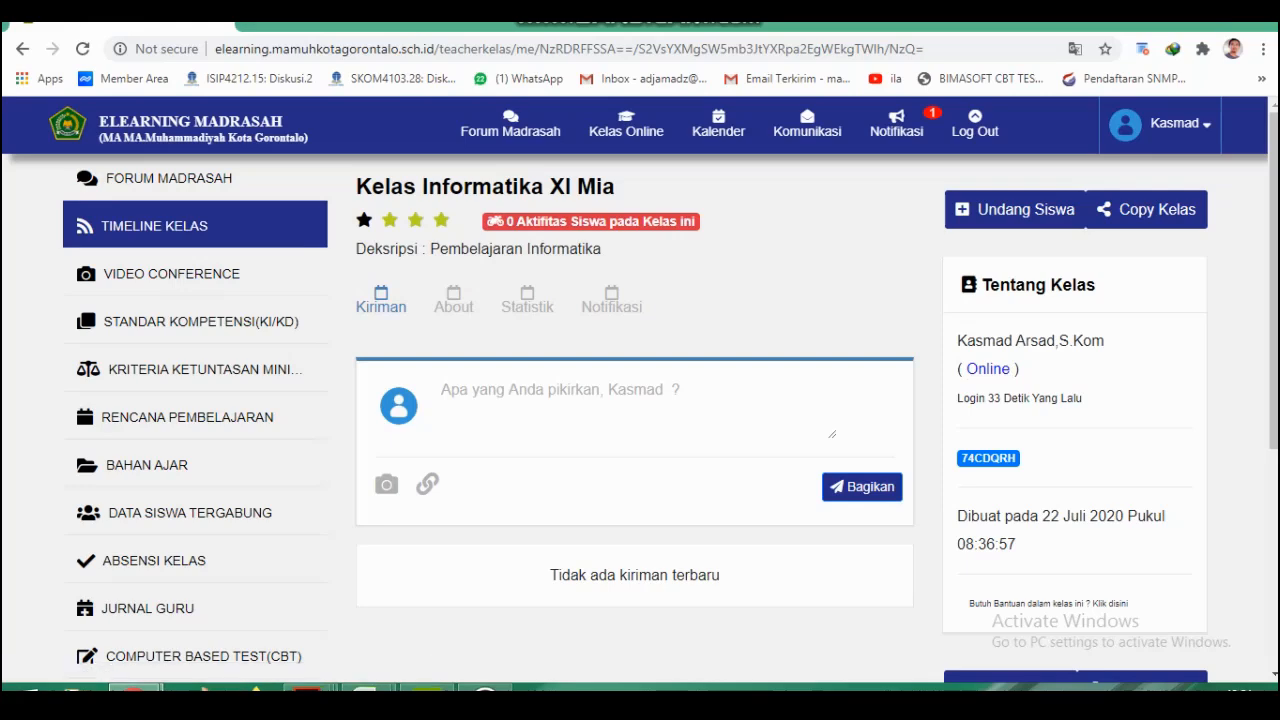
Review the class's competency standards, minimum completeness criteria, lesson plans, teaching materials and list of joined students.
left_click(185, 321)
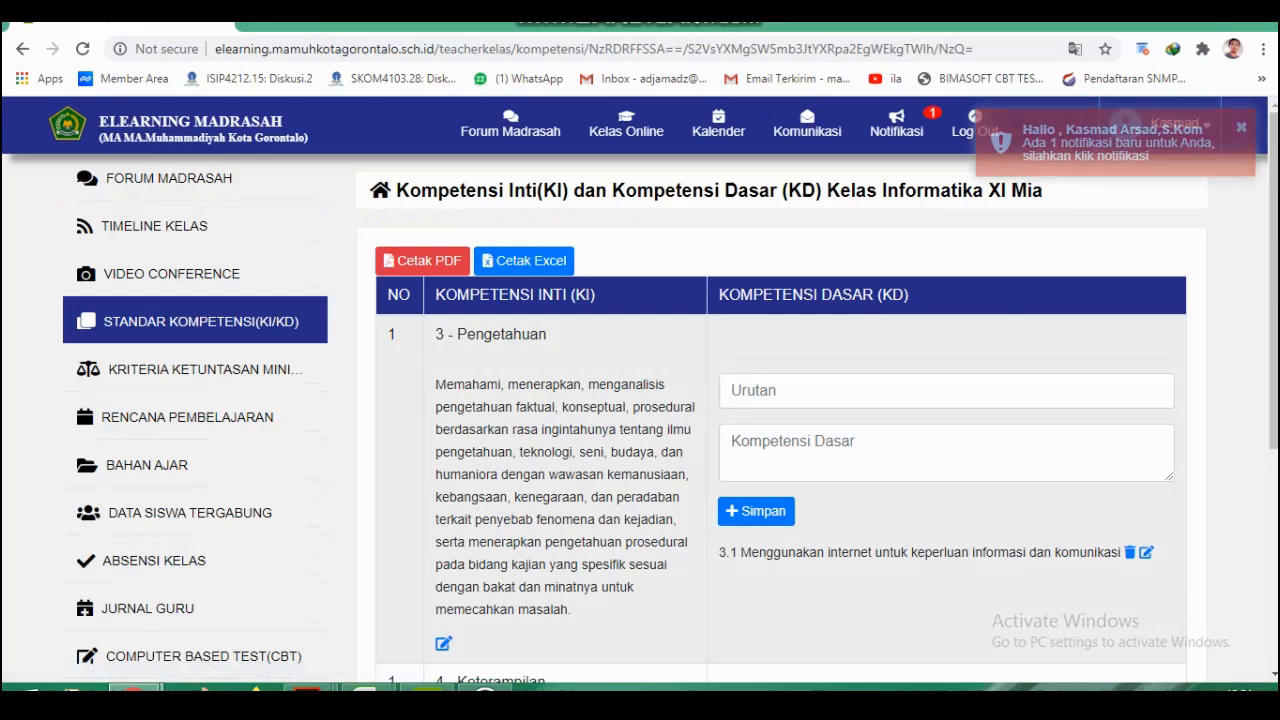
left_click(230, 372)
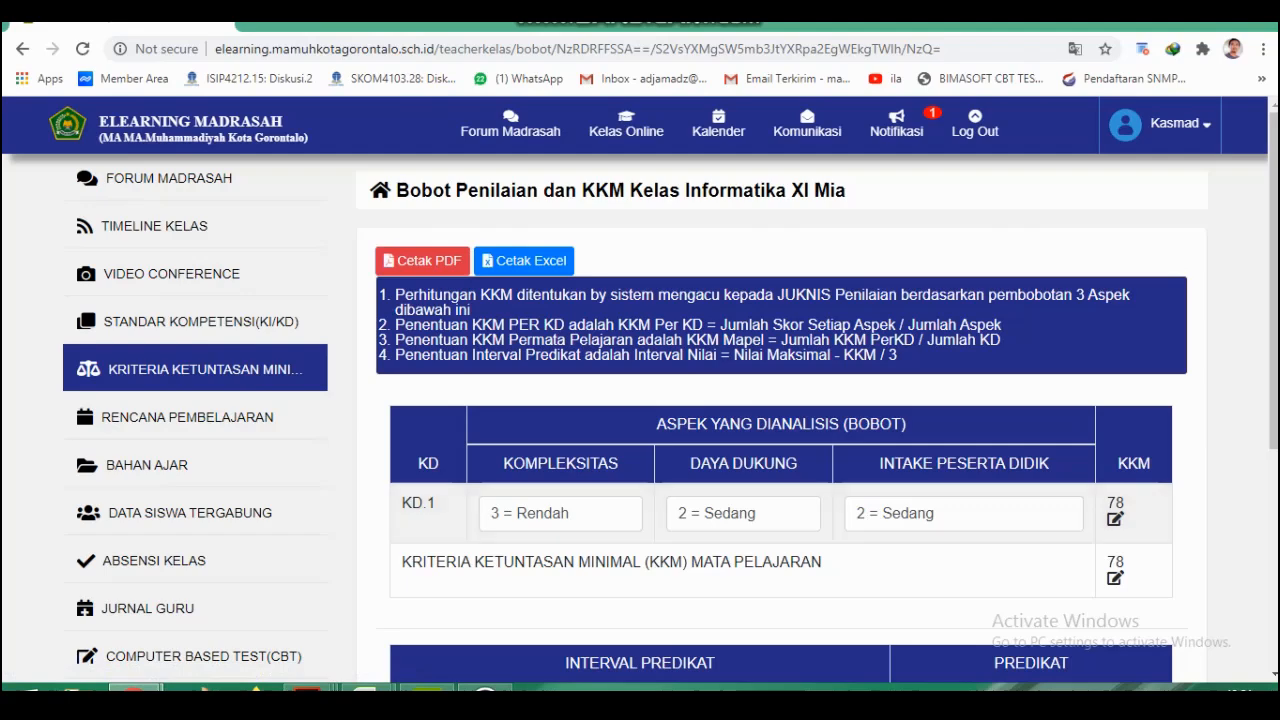
left_click(240, 414)
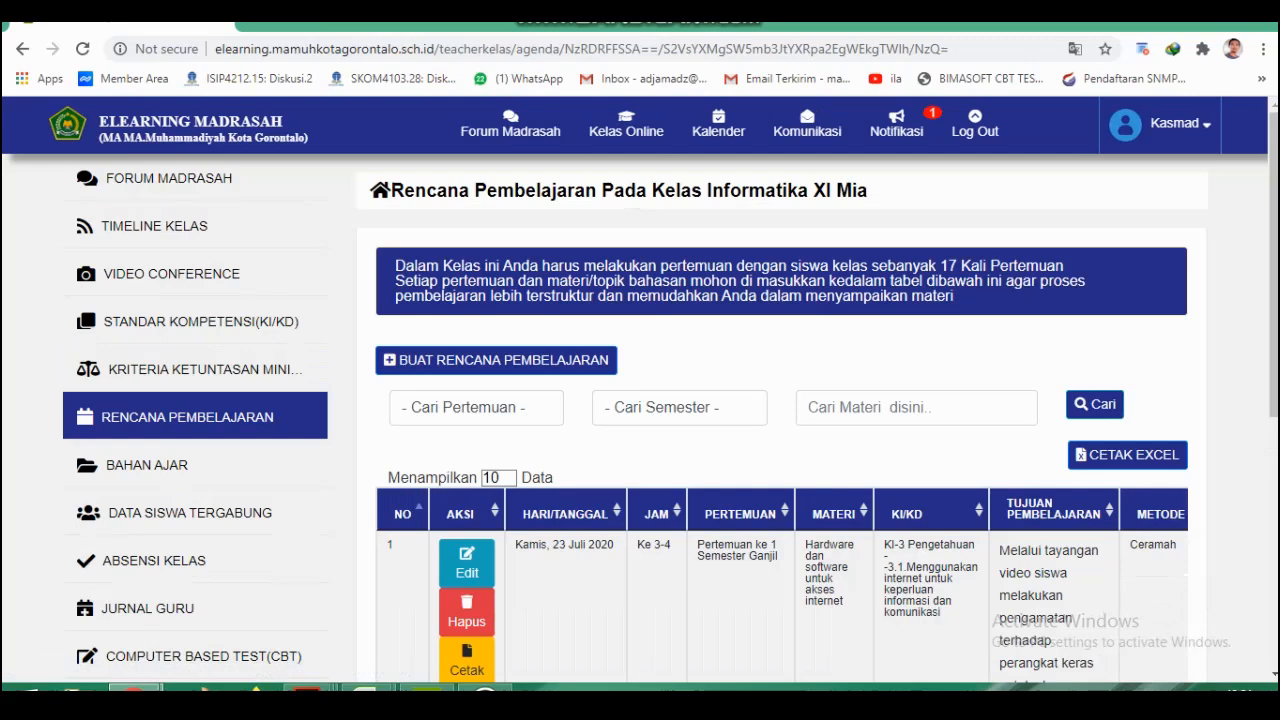
left_click(160, 470)
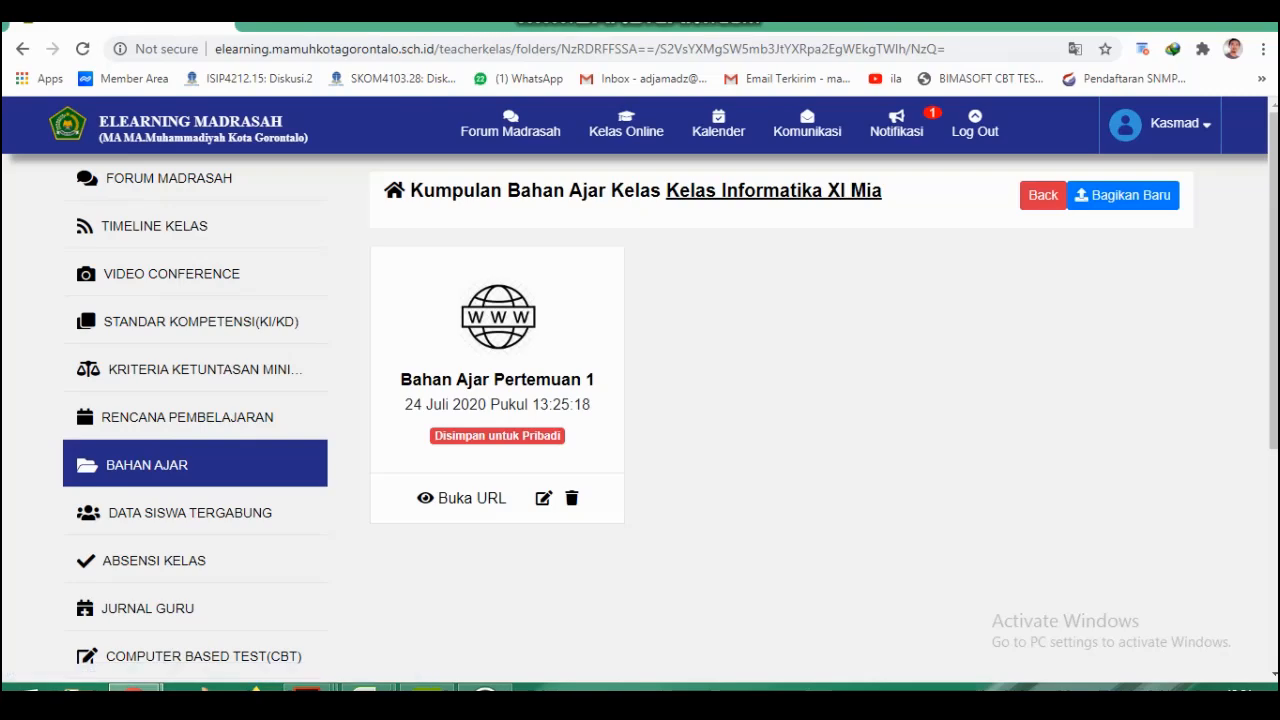
left_click(265, 512)
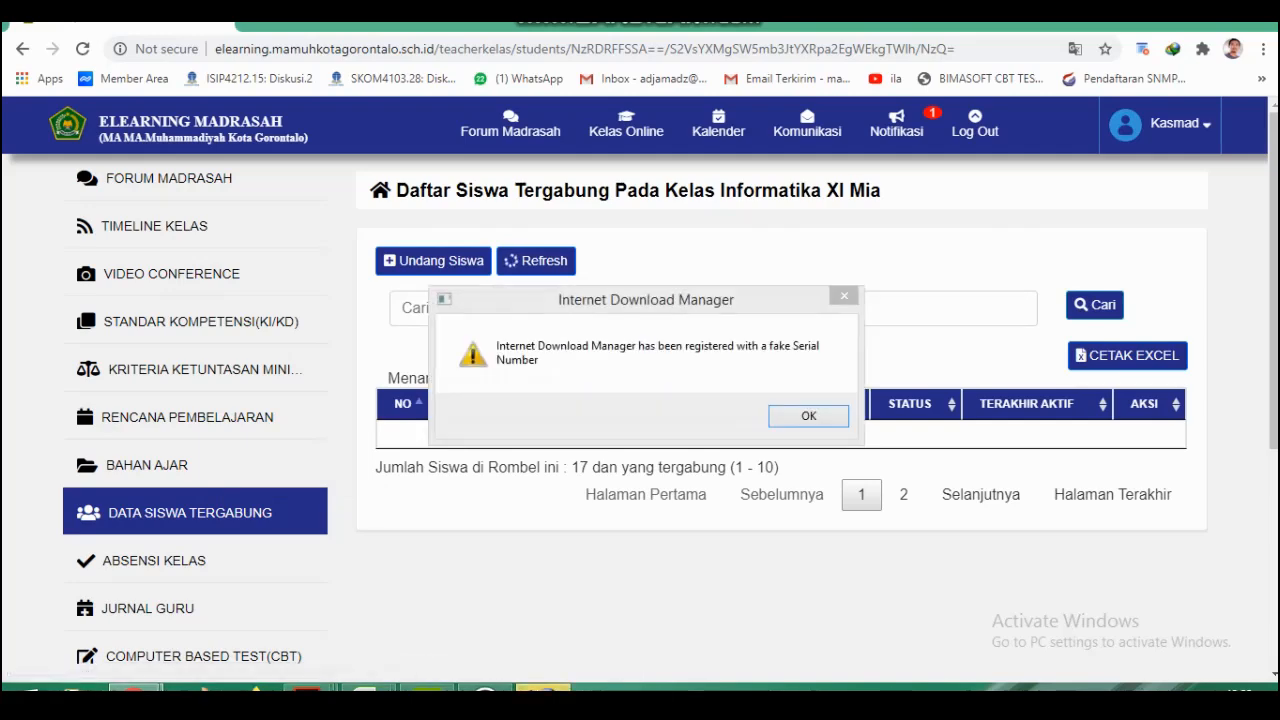
Return to the class timeline, move the Internet Download Manager warning out of the way, and open the Copy Kelas form.
left_click(171, 223)
left_click_drag(766, 300, 757, 708)
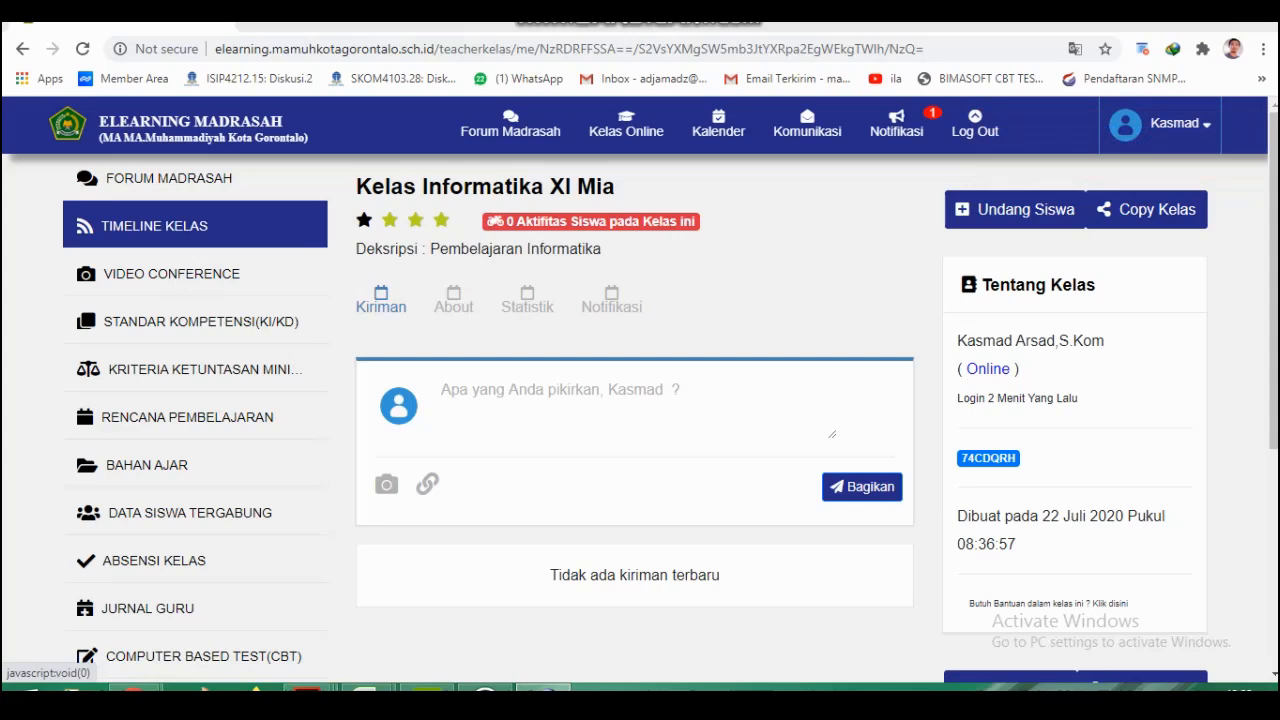
left_click(1146, 209)
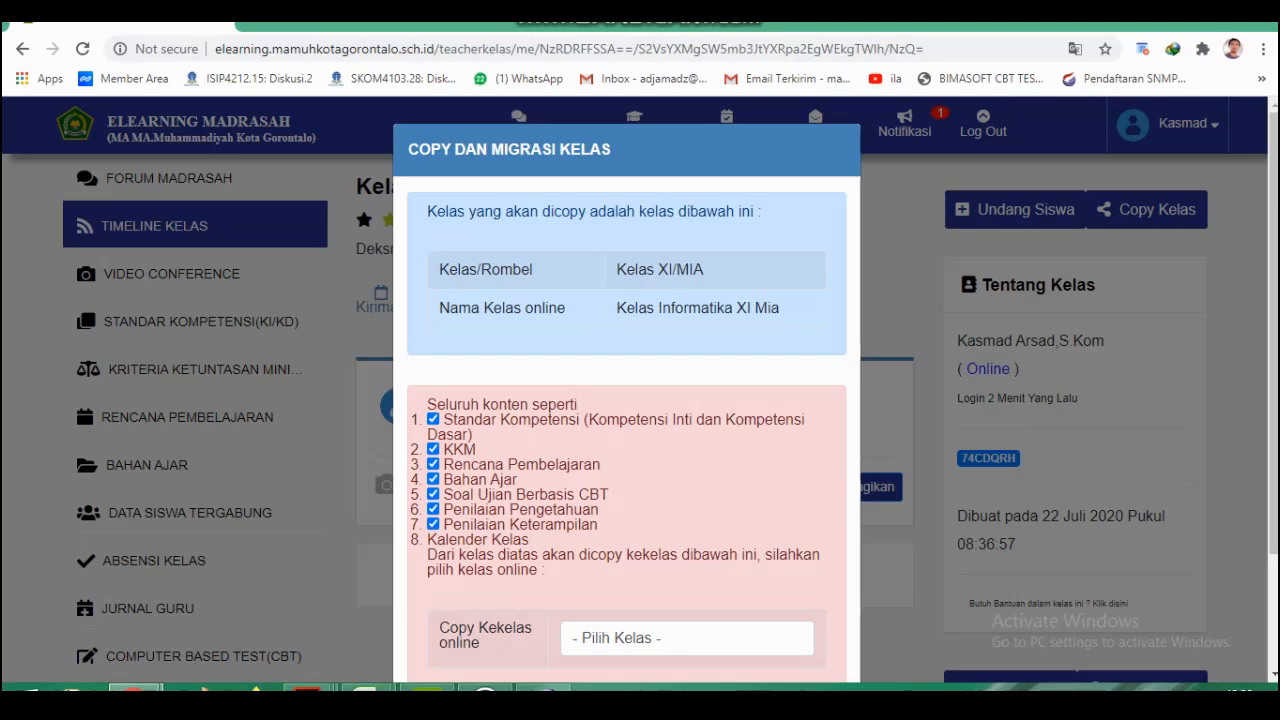
Copy all content of Kelas Informatika XI Mia to Kelas Informatika XI IPS (Kelas XI - TIK) and confirm the copy.
scroll(626, 400, "down", 1)
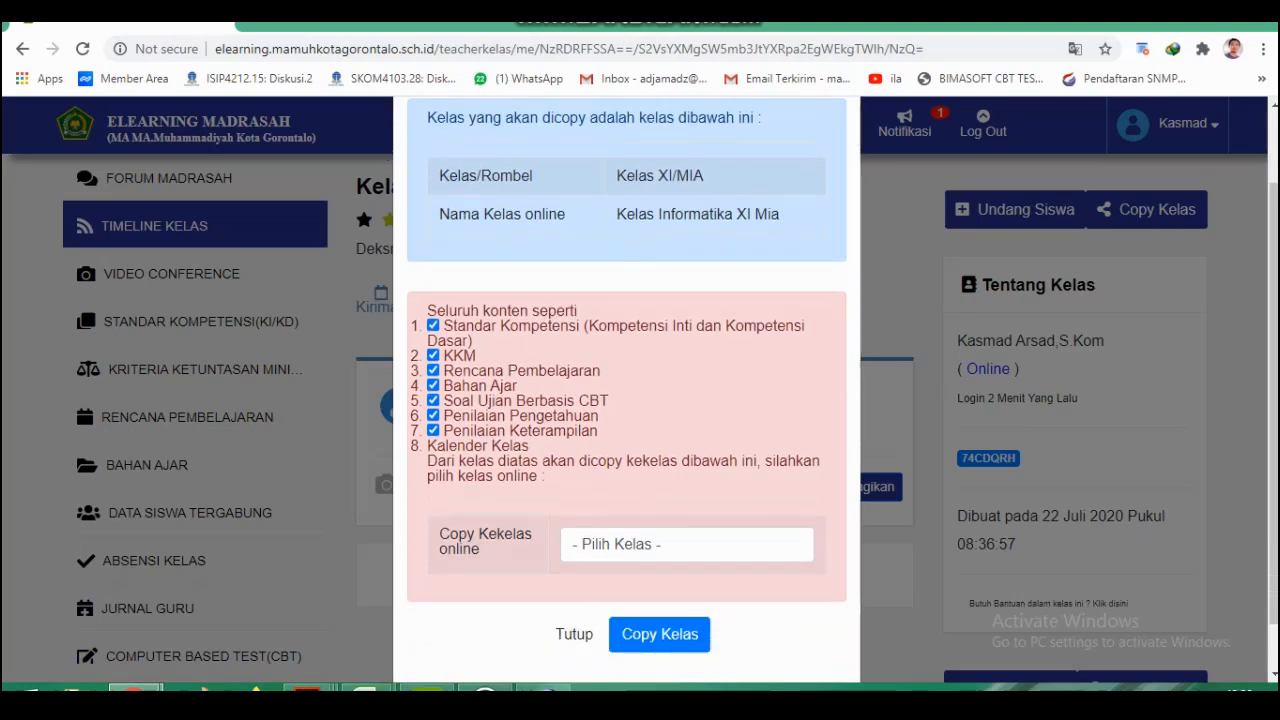
left_click(600, 547)
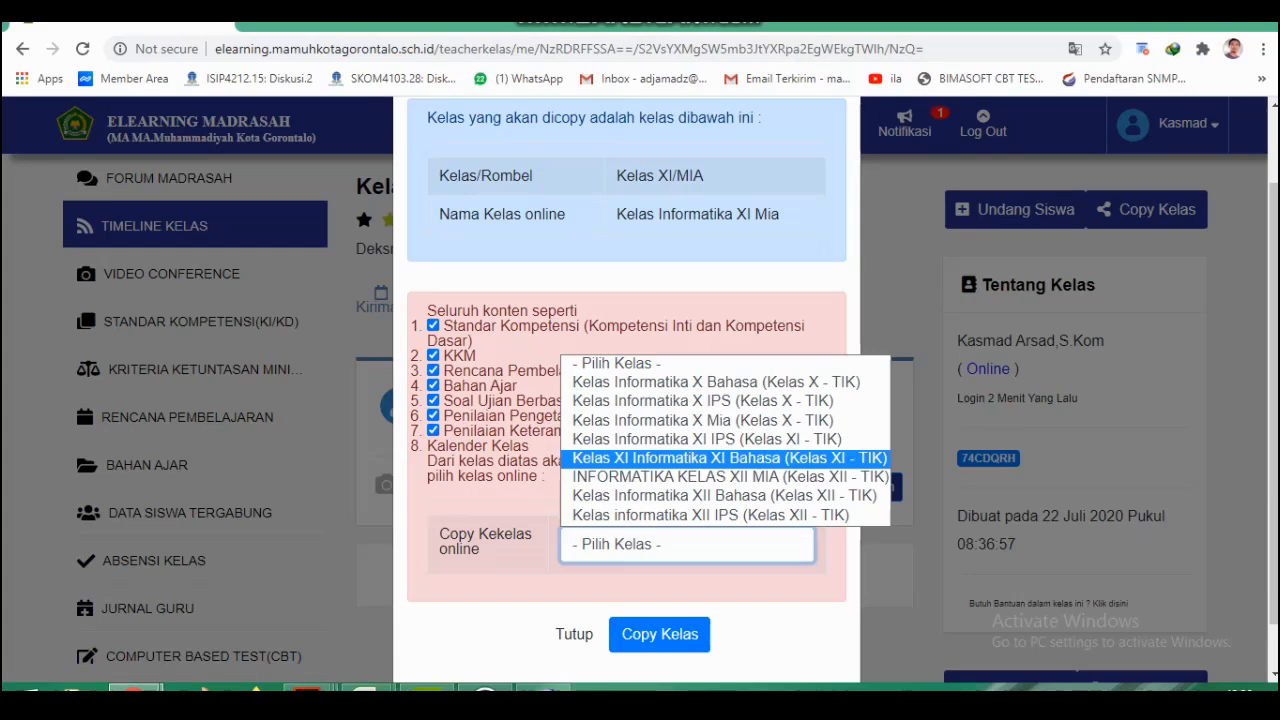
key("Down")
key("Down")
key("Down")
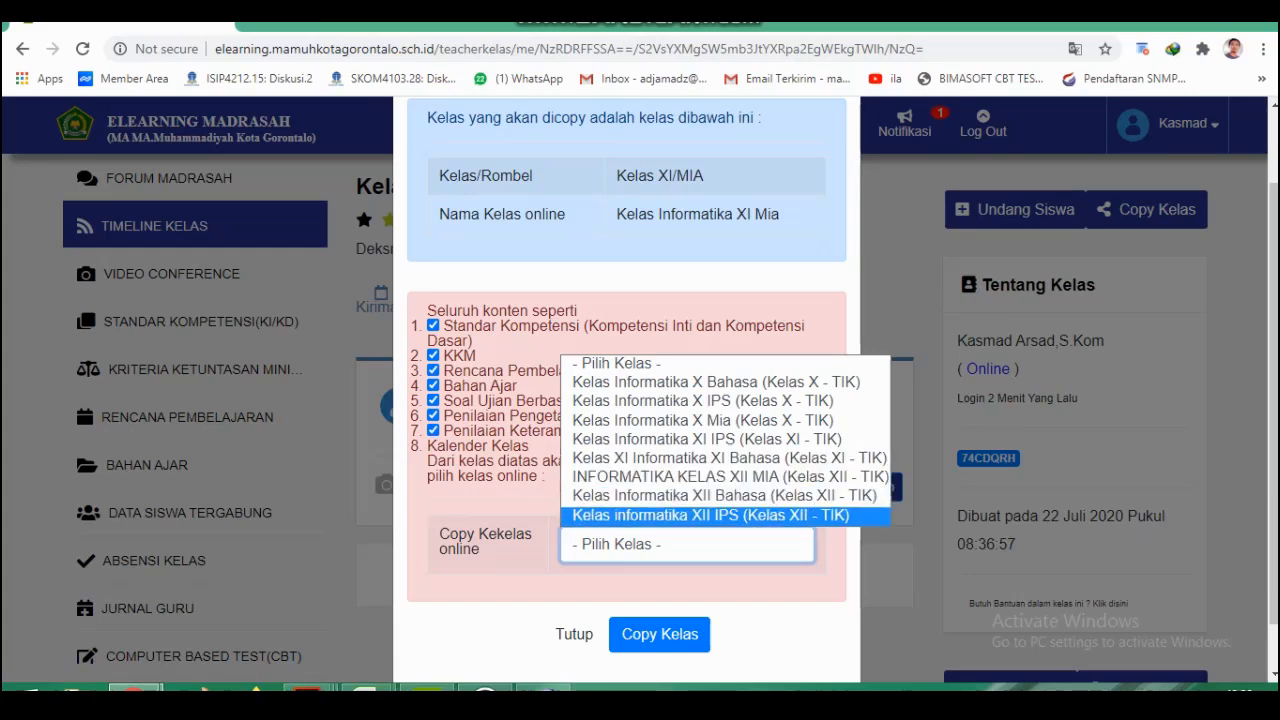
key("Up")
key("Up")
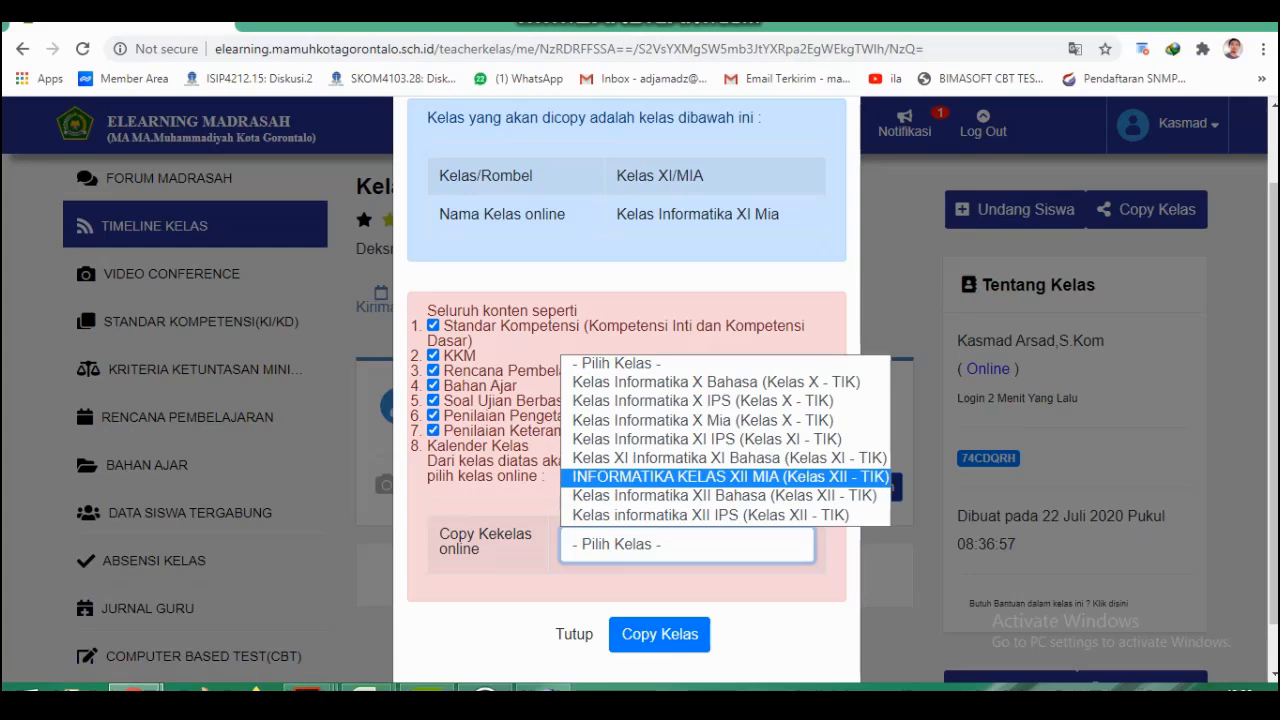
key("Up")
key("Up")
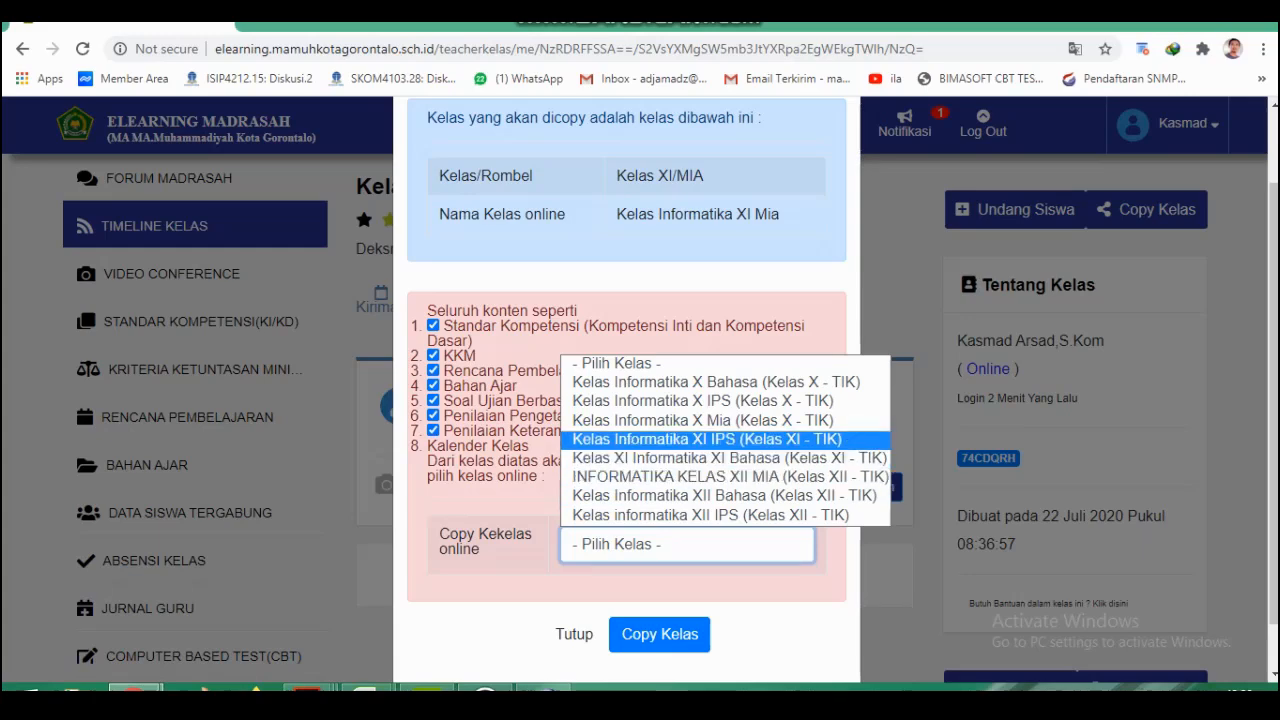
left_click(730, 440)
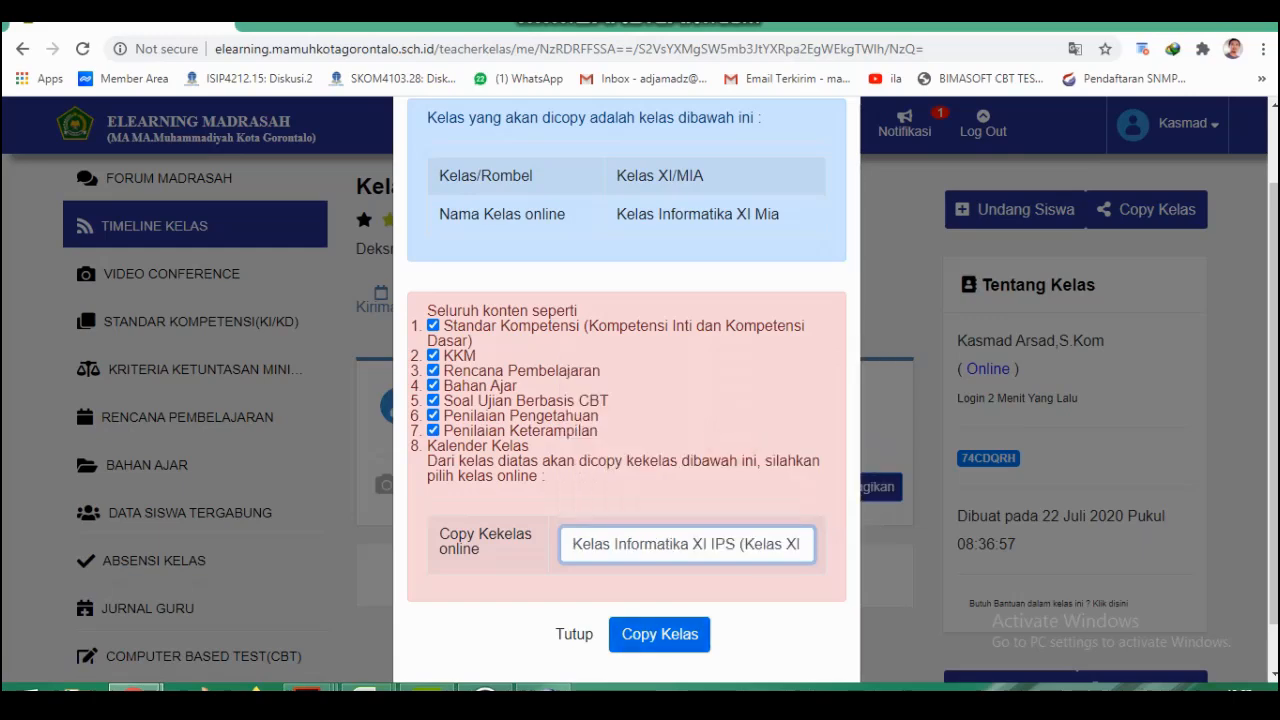
left_click(660, 634)
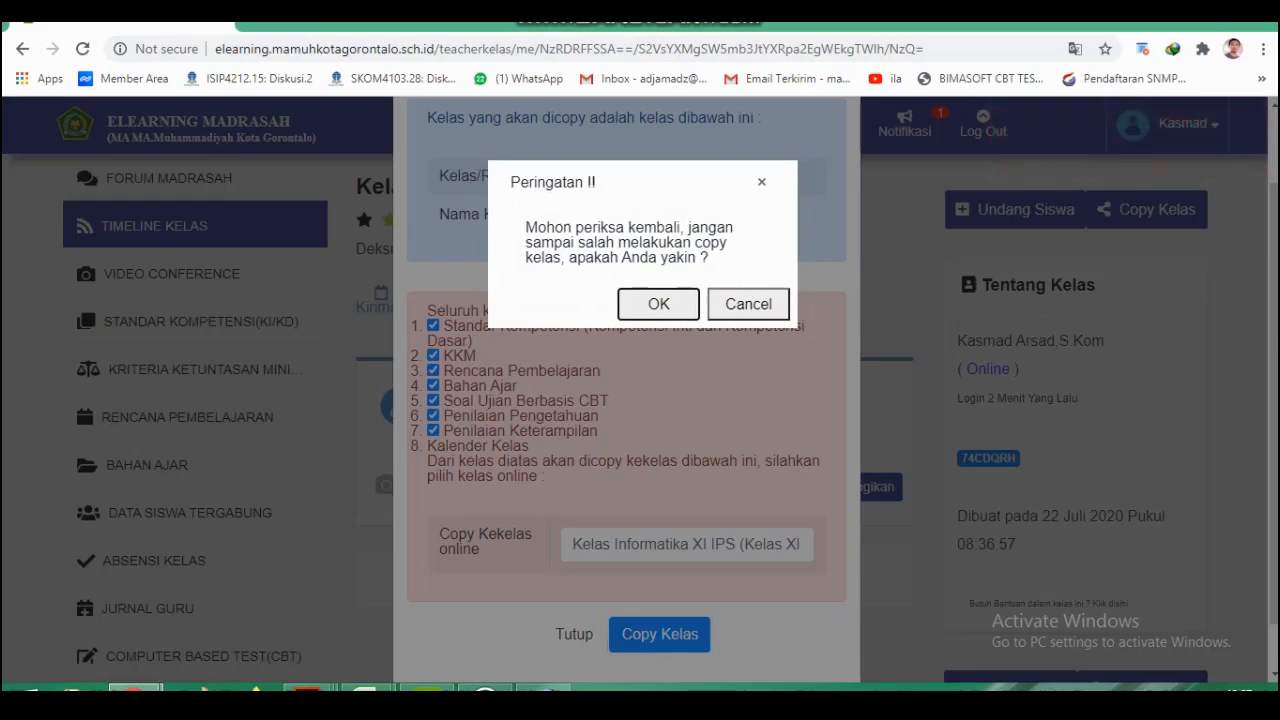
left_click(658, 303)
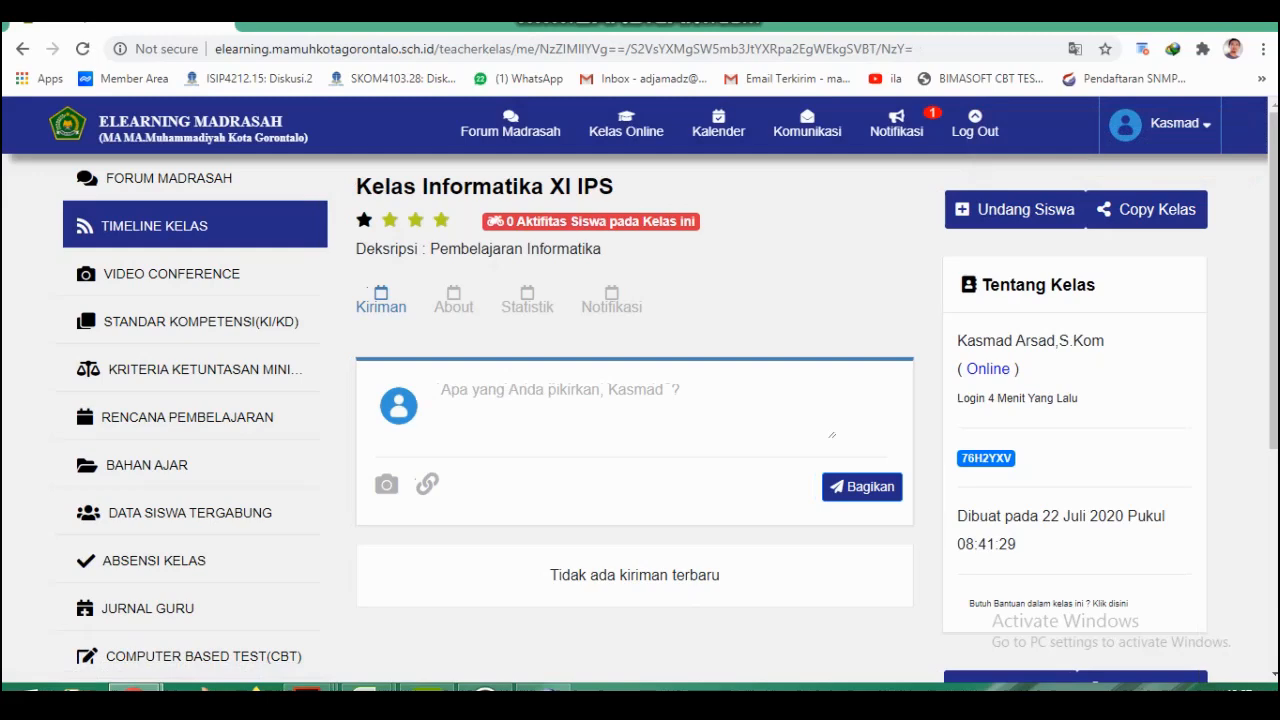
Copy all content of Kelas Informatika XI IPS to Kelas XI Informatika XI Bahasa (Kelas XI - TIK) and confirm the copy.
left_click(1152, 209)
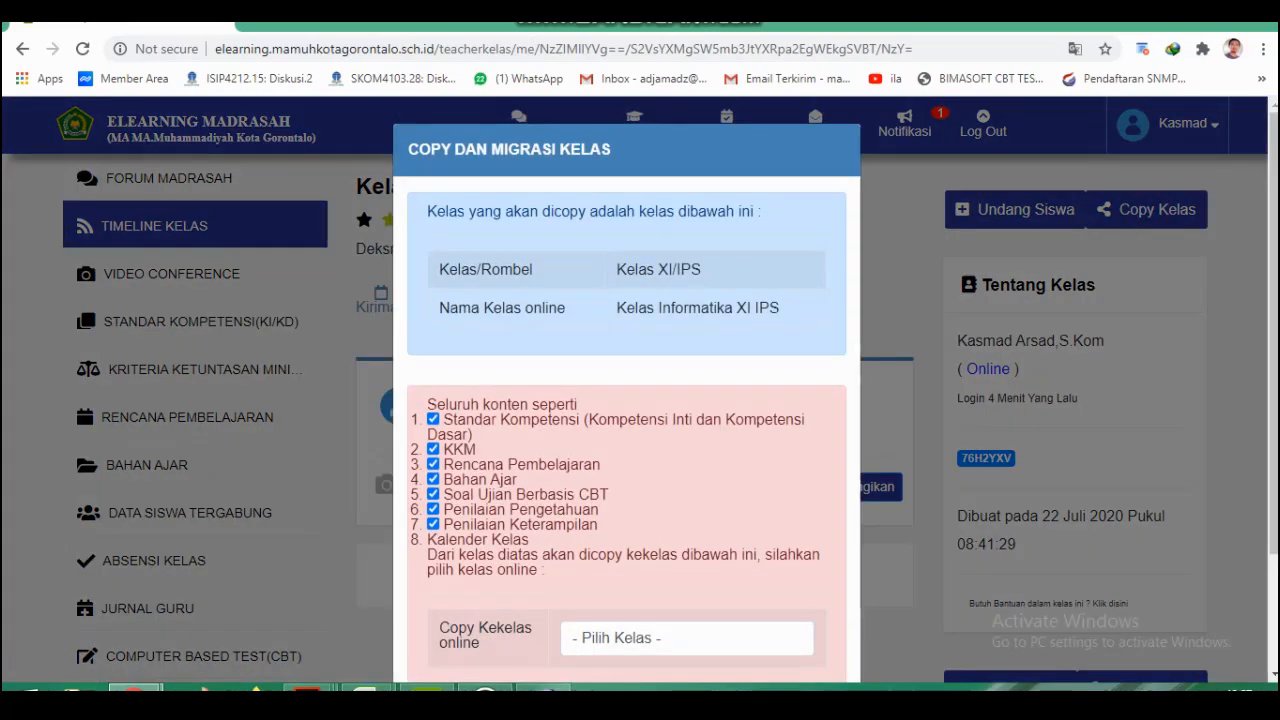
left_click(617, 638)
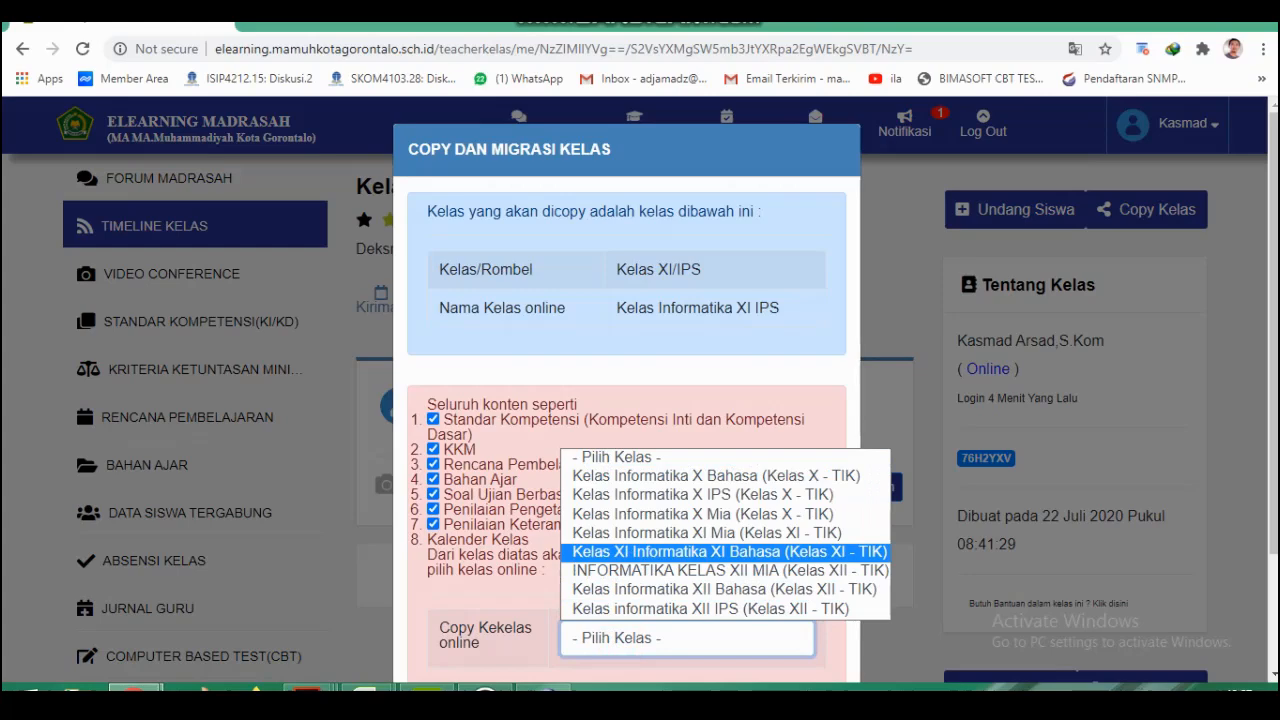
left_click(742, 551)
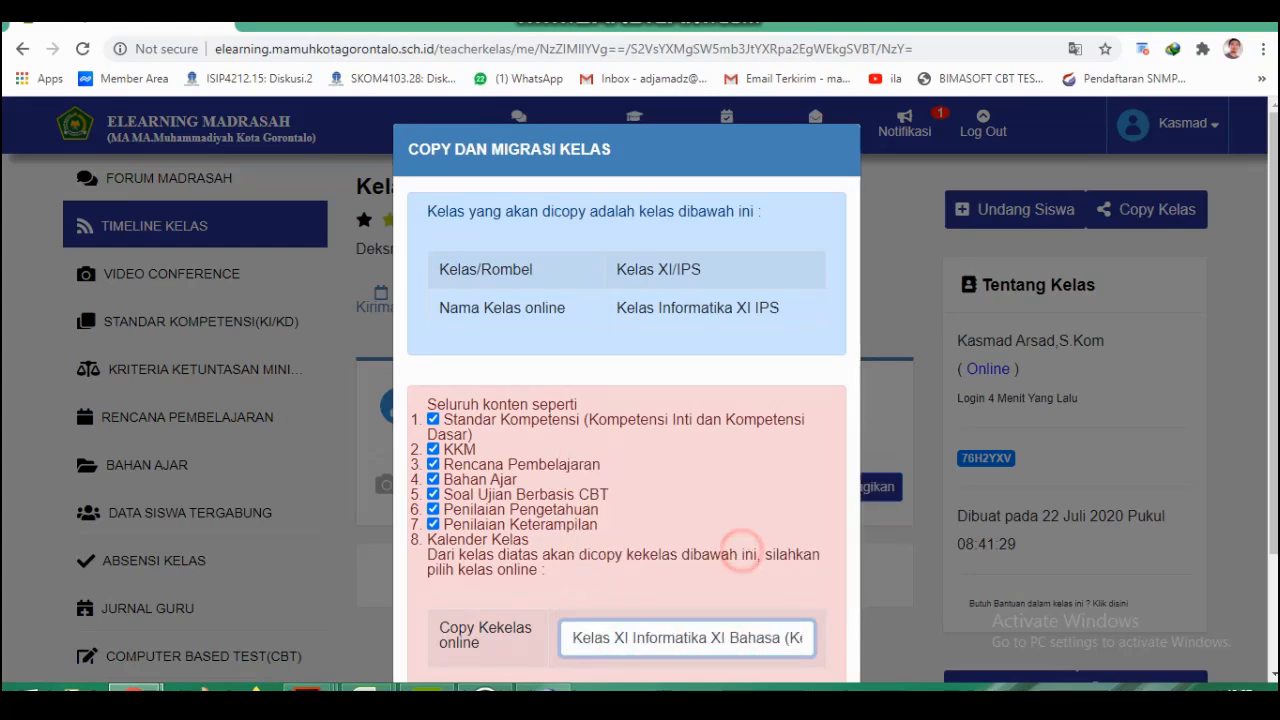
scroll(740, 550, "down", 2)
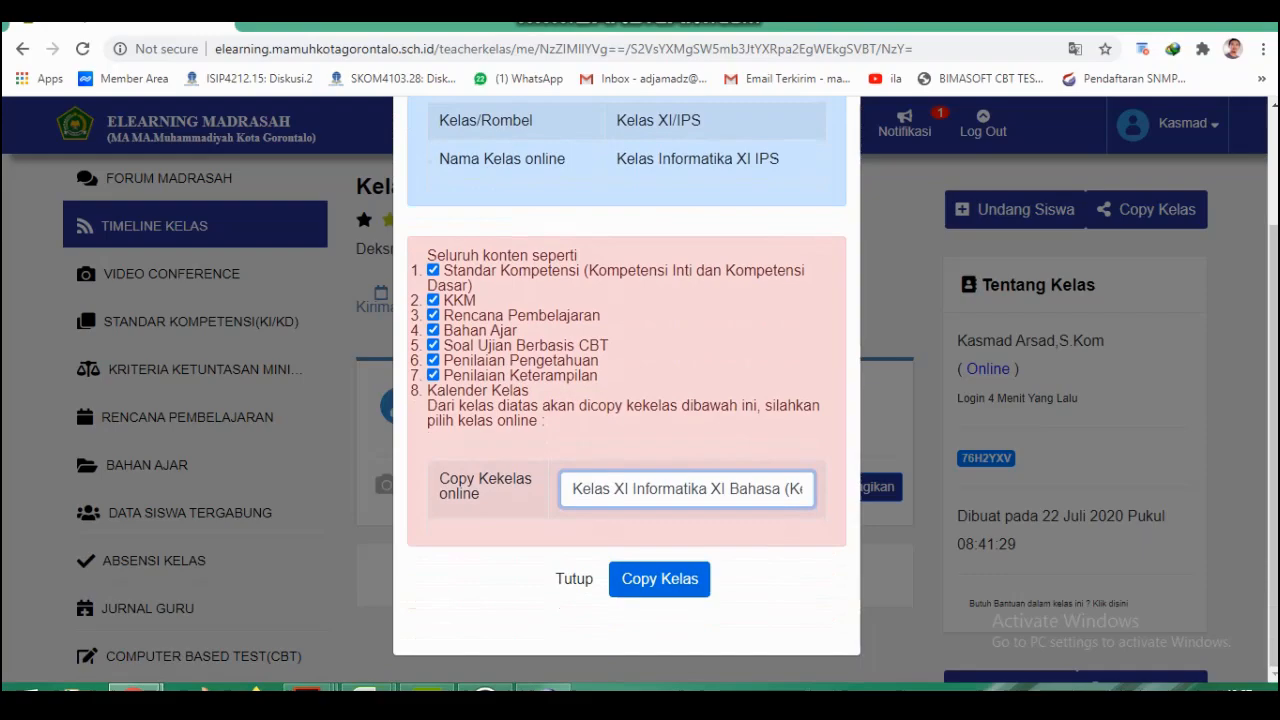
left_click(665, 580)
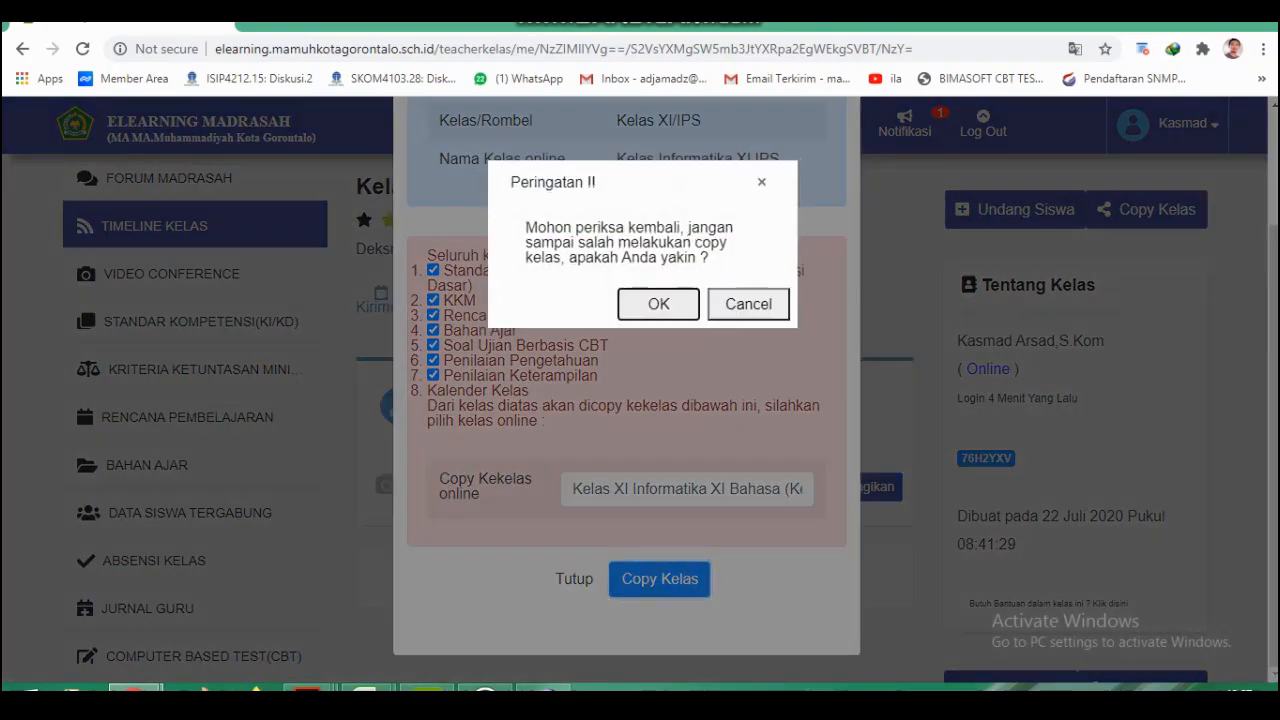
left_click(655, 302)
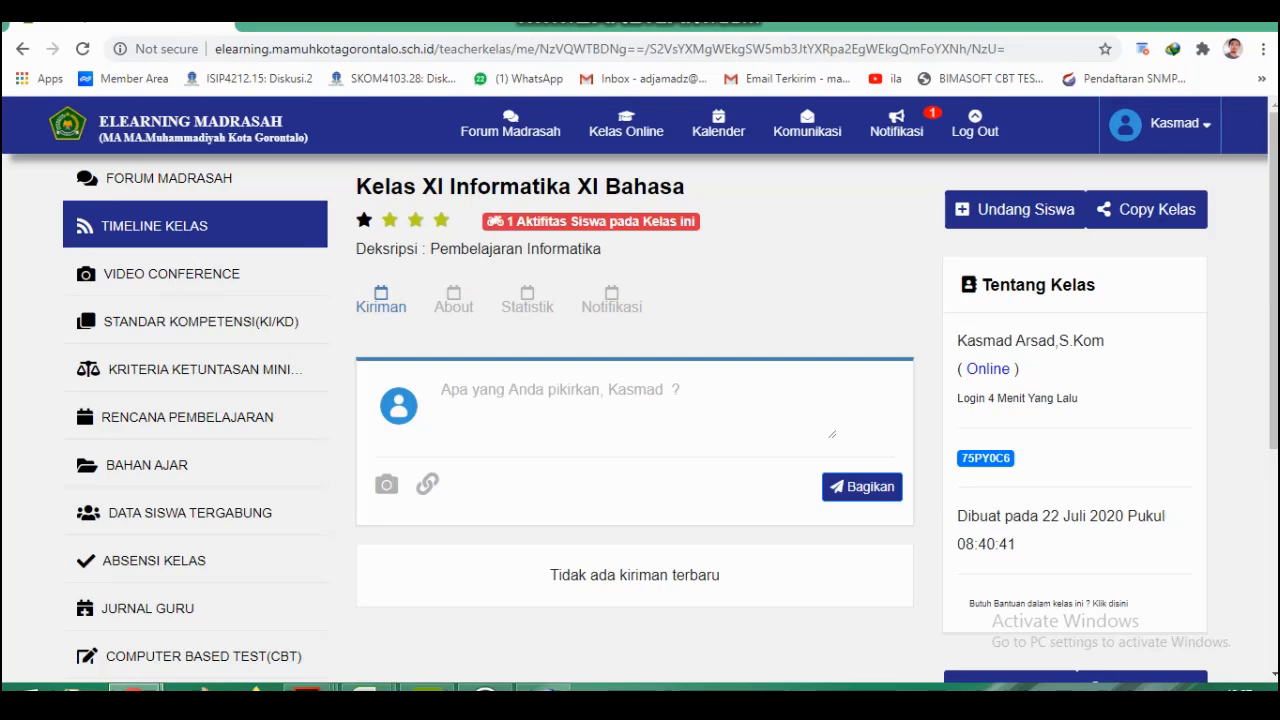
Open the online class Kelas Informatika X Mia.
mouse_move(615, 127)
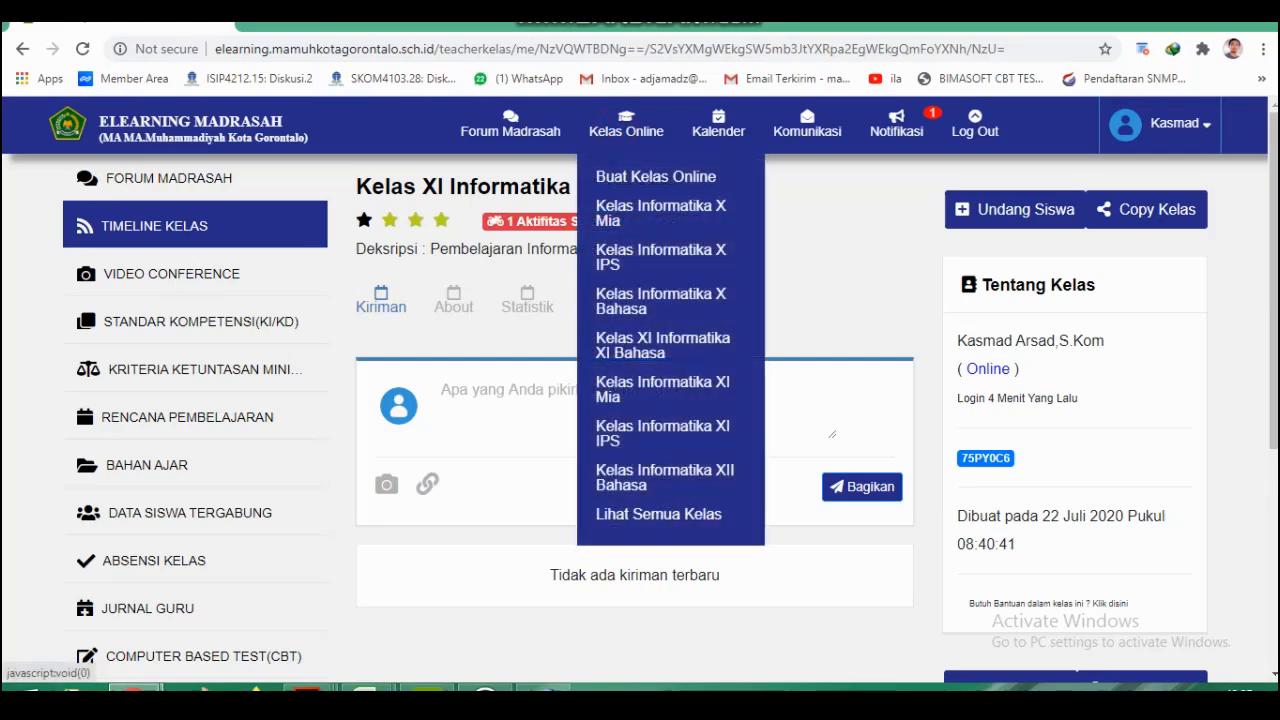
left_click(620, 212)
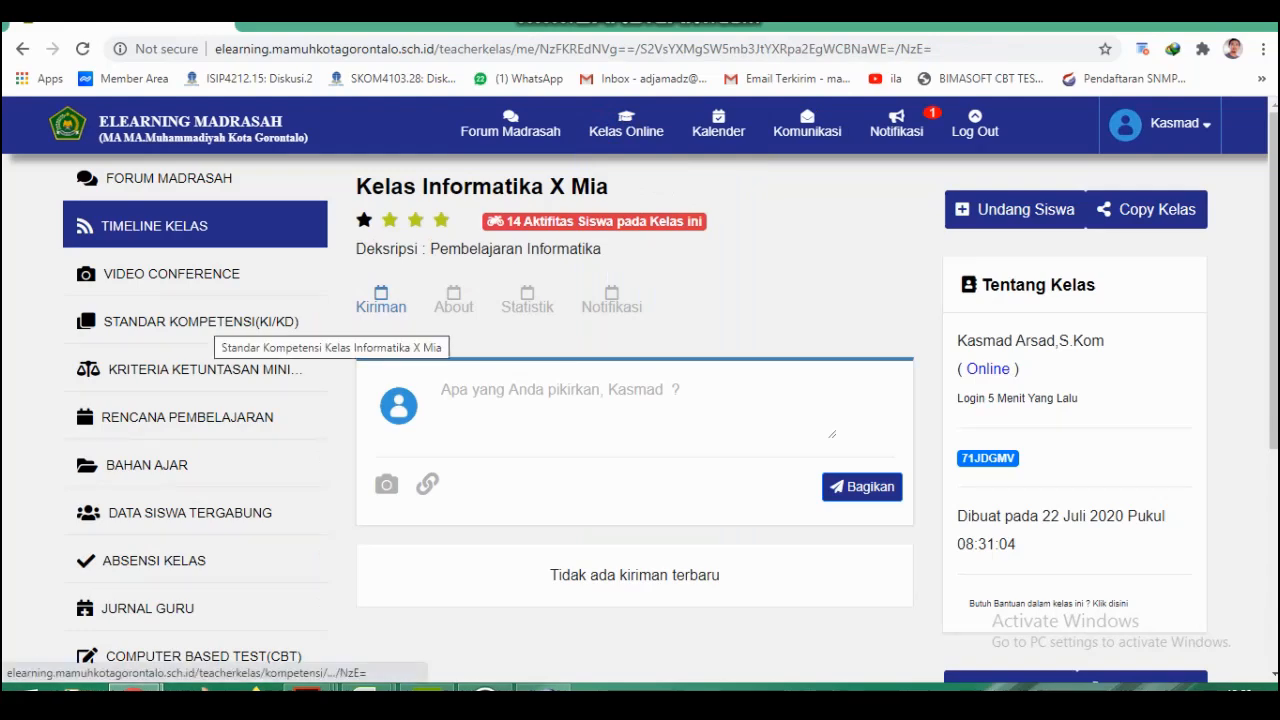
Examine the Standar Kompetensi (KI/KD) page of Kelas Informatika X Mia.
left_click(200, 321)
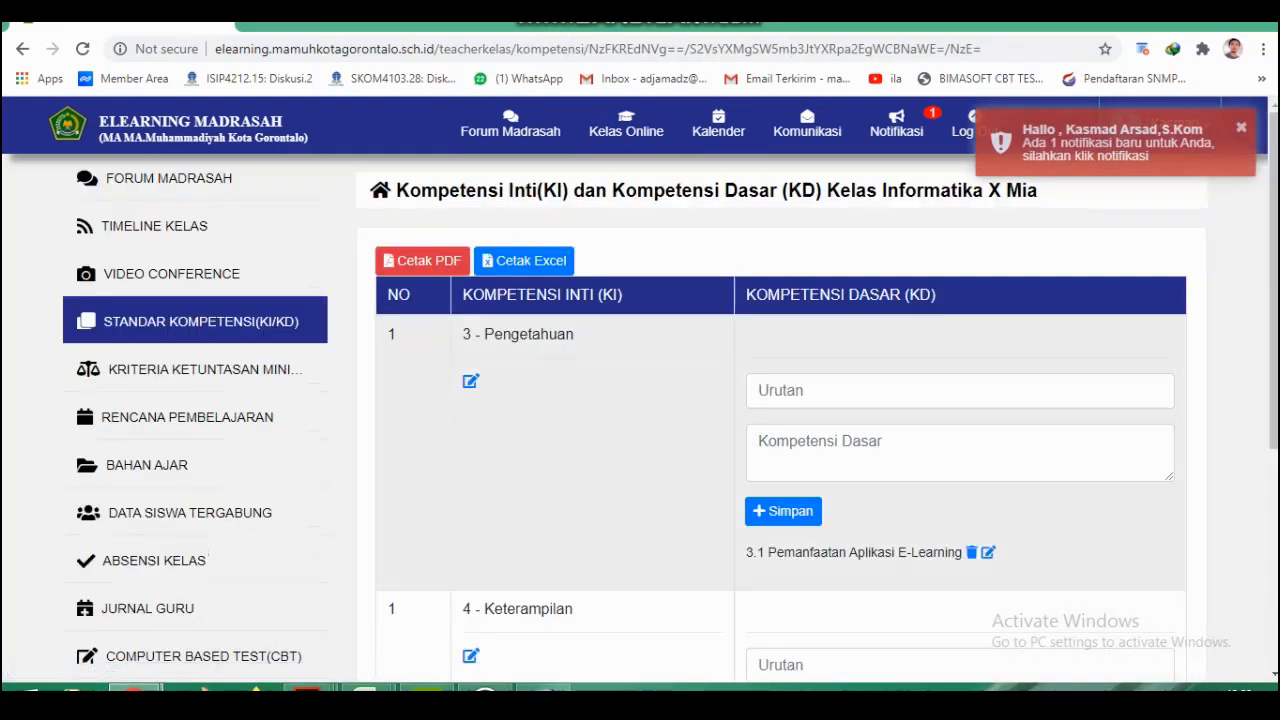
scroll(640, 400, "down", 2)
scroll(640, 400, "up", 2)
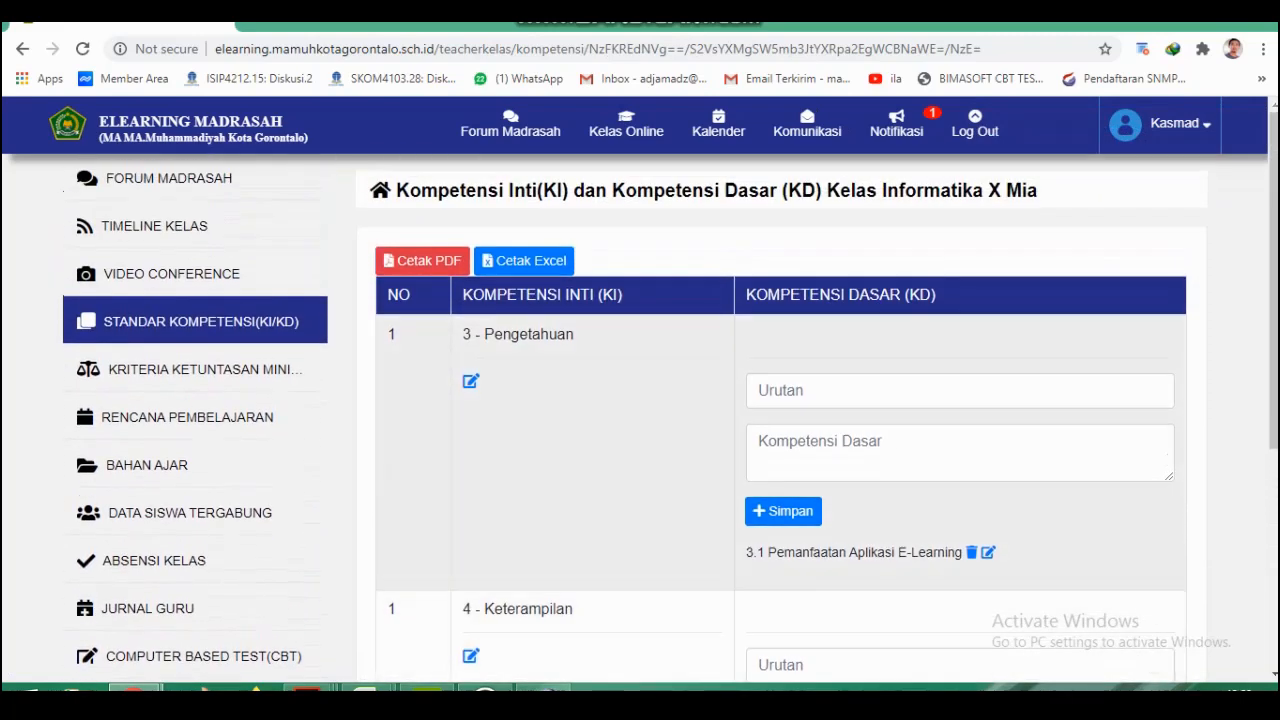
Open Kelas Informatika XI Mia and examine its core and basic competencies (KI/KD) for Pengetahuan and Keterampilan.
left_click(626, 129)
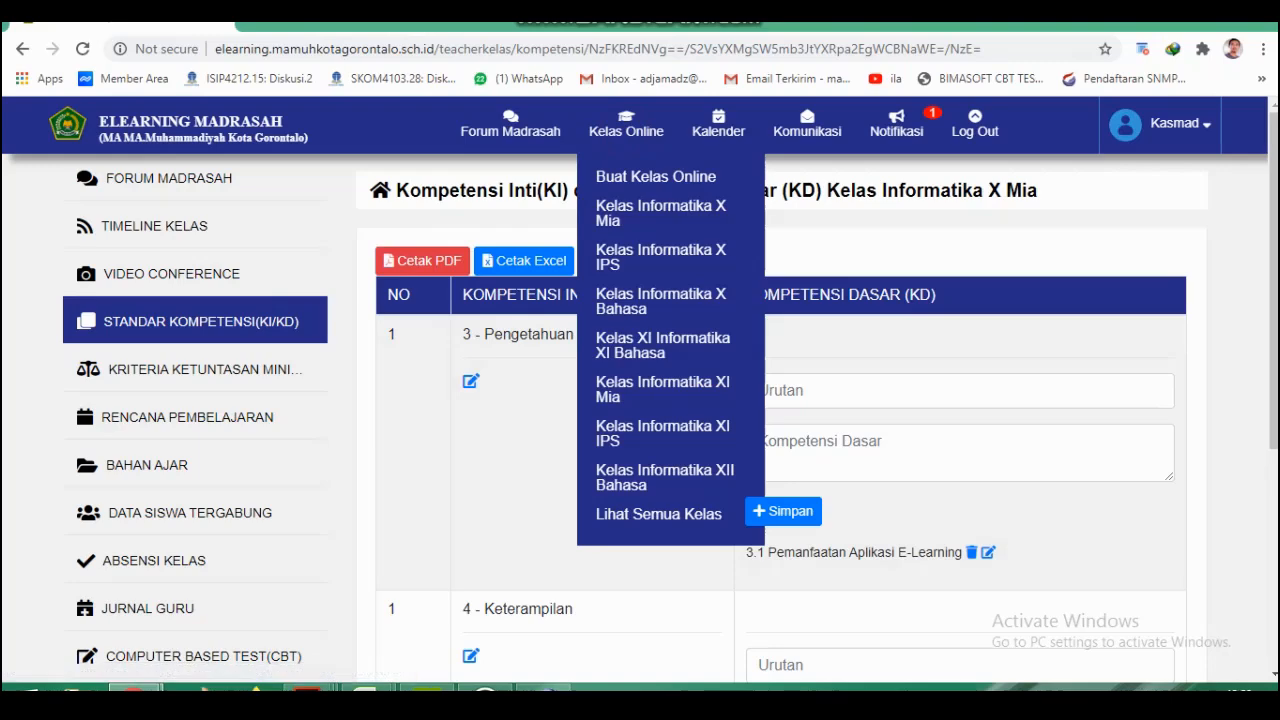
left_click(660, 388)
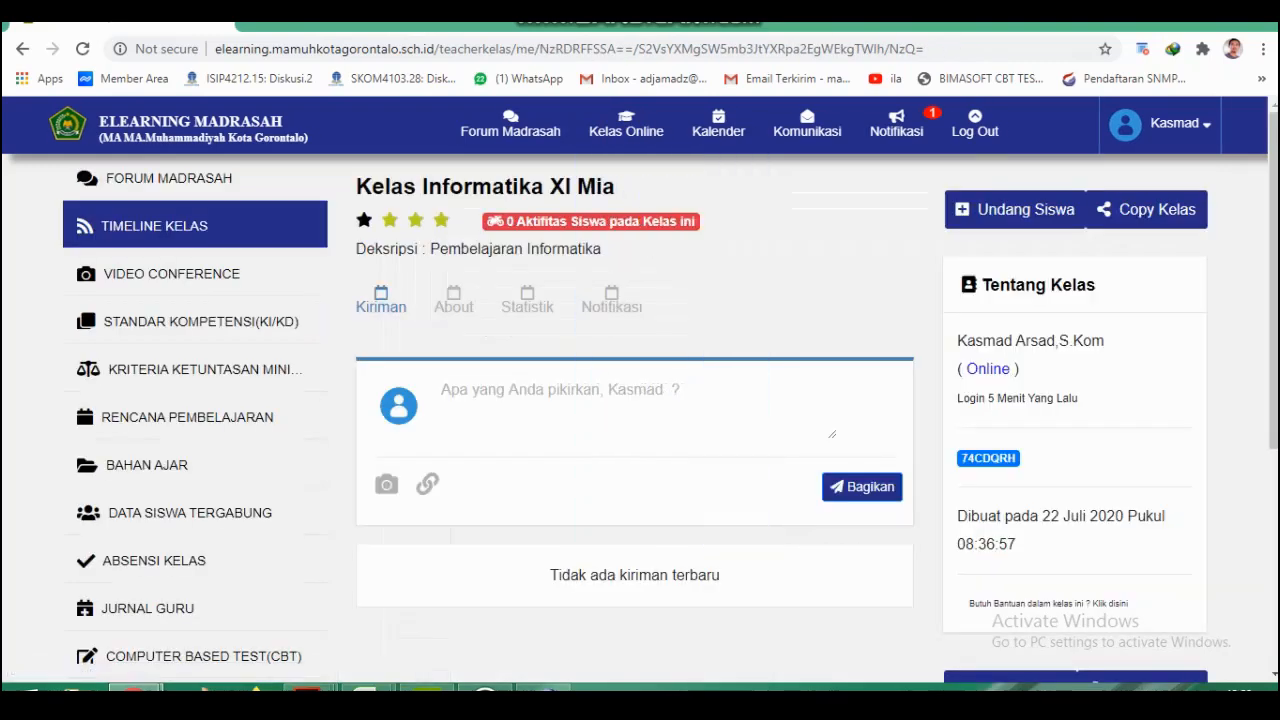
left_click(178, 320)
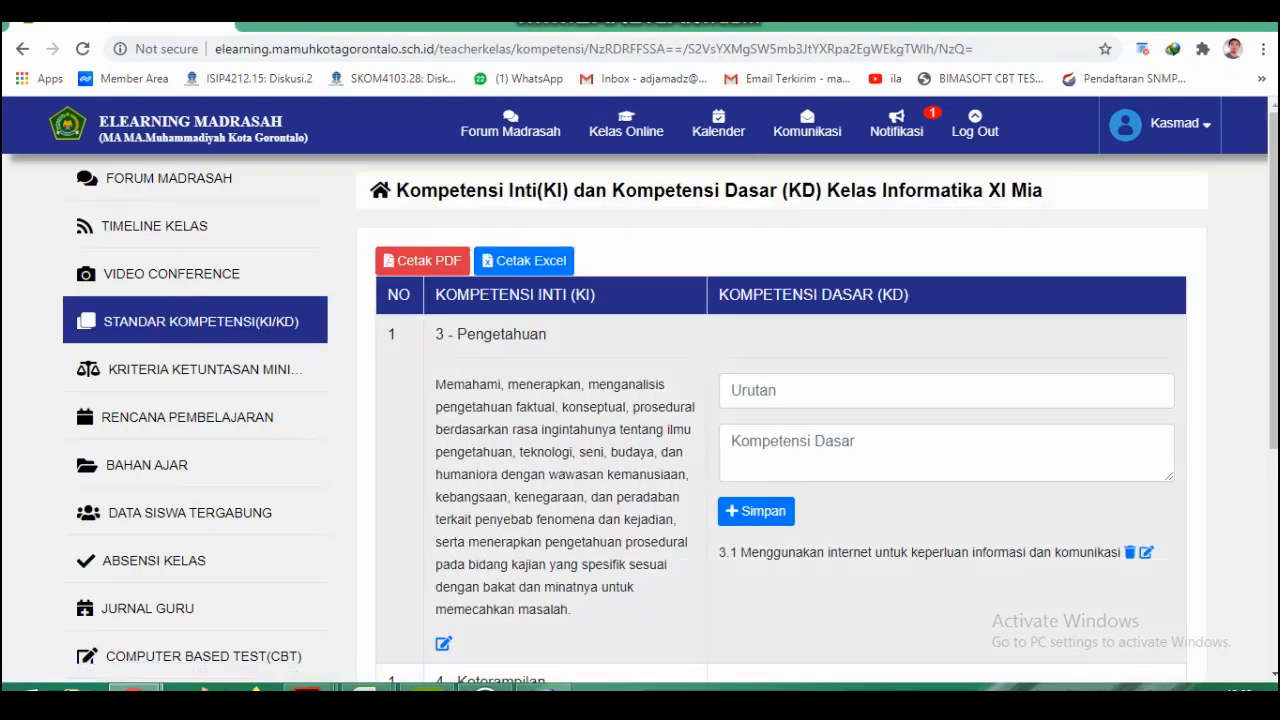
scroll(780, 430, "down", 3)
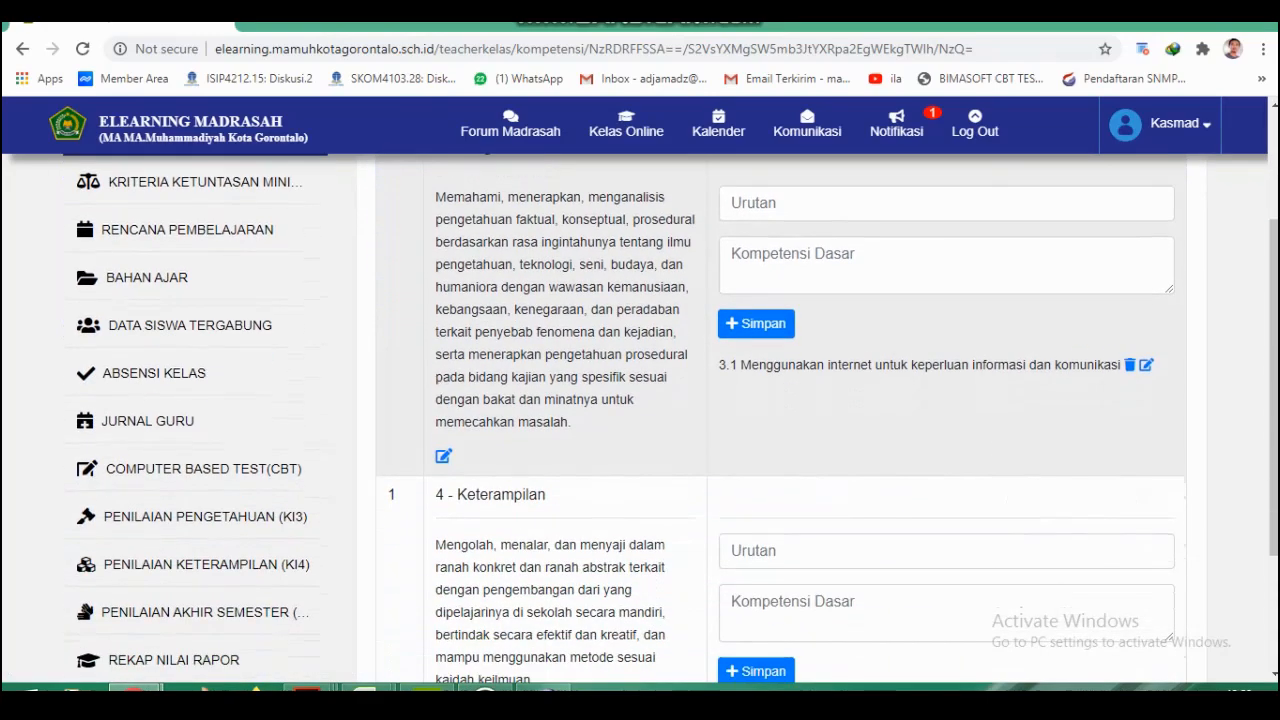
scroll(780, 430, "up", 3)
Review the minimum completeness criteria (KKM), Rencana Pembelajaran and Bahan Ajar of Kelas Informatika XI Mia.
left_click(223, 369)
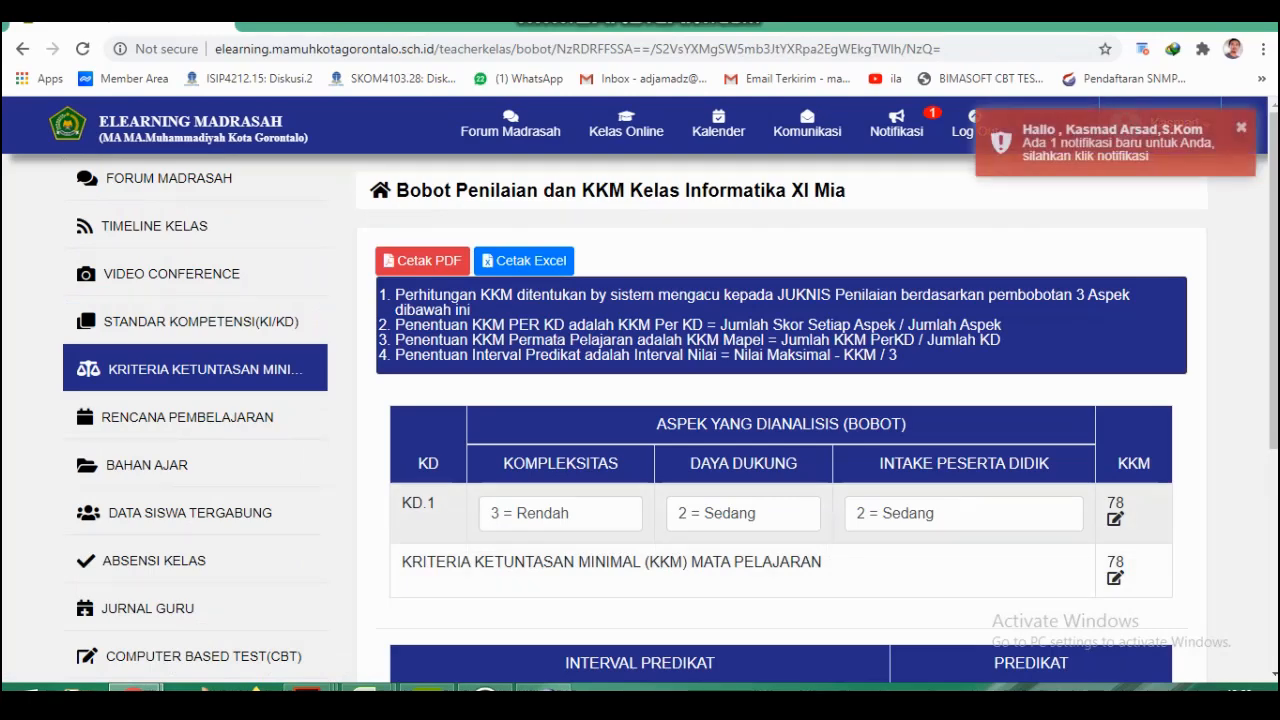
left_click(197, 417)
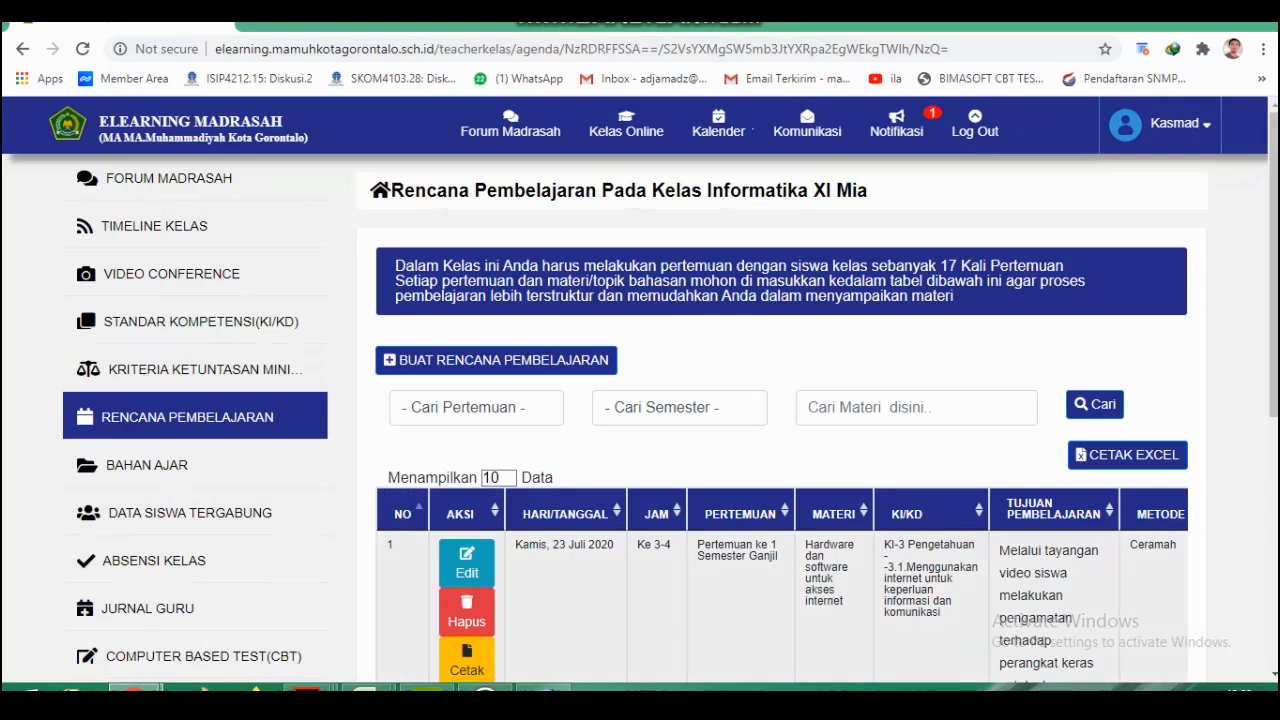
scroll(640, 420, "down", 1)
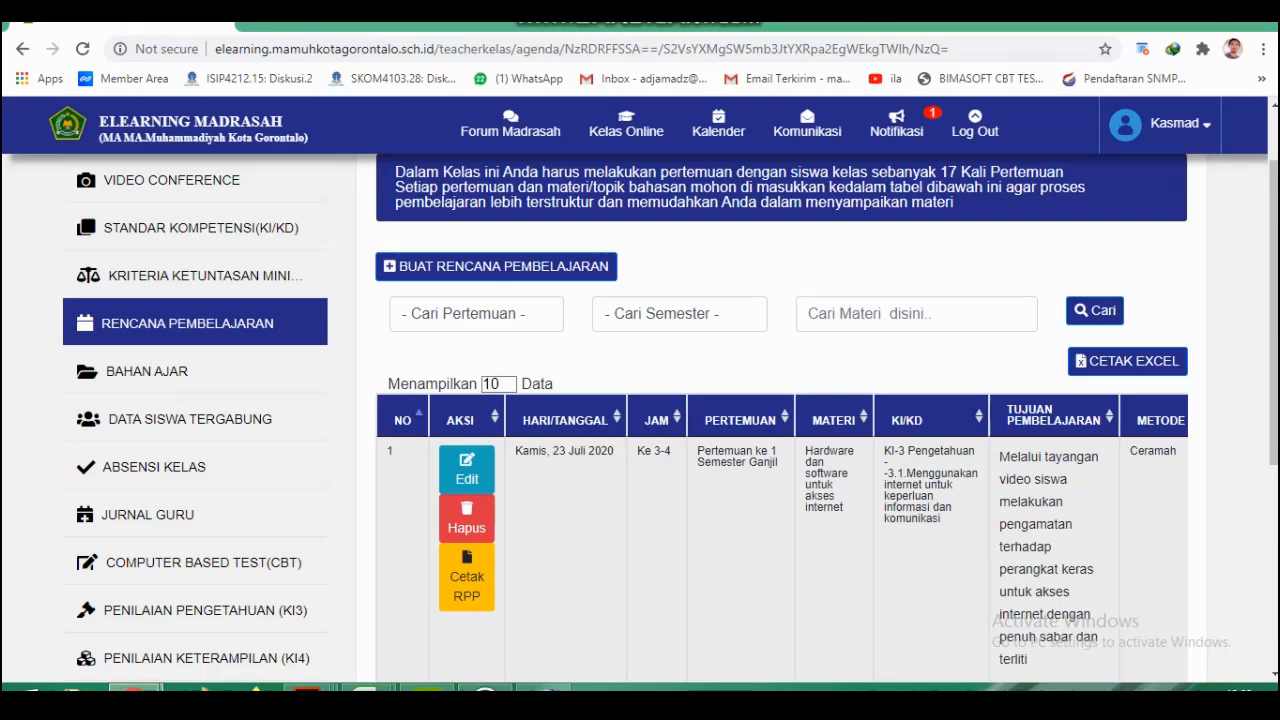
left_click(165, 371)
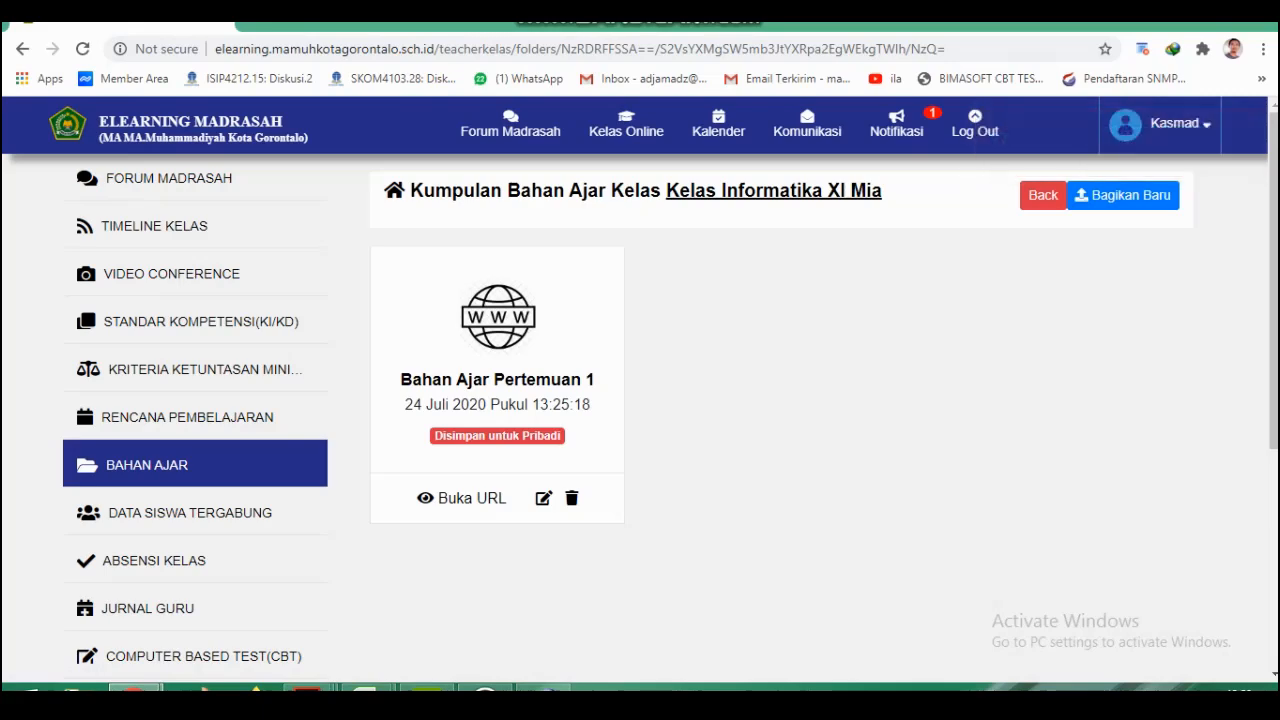
Open Kelas Informatika XI IPS and check its KI/KD page, highlighting the text of basic competency 3.1.
mouse_move(626, 130)
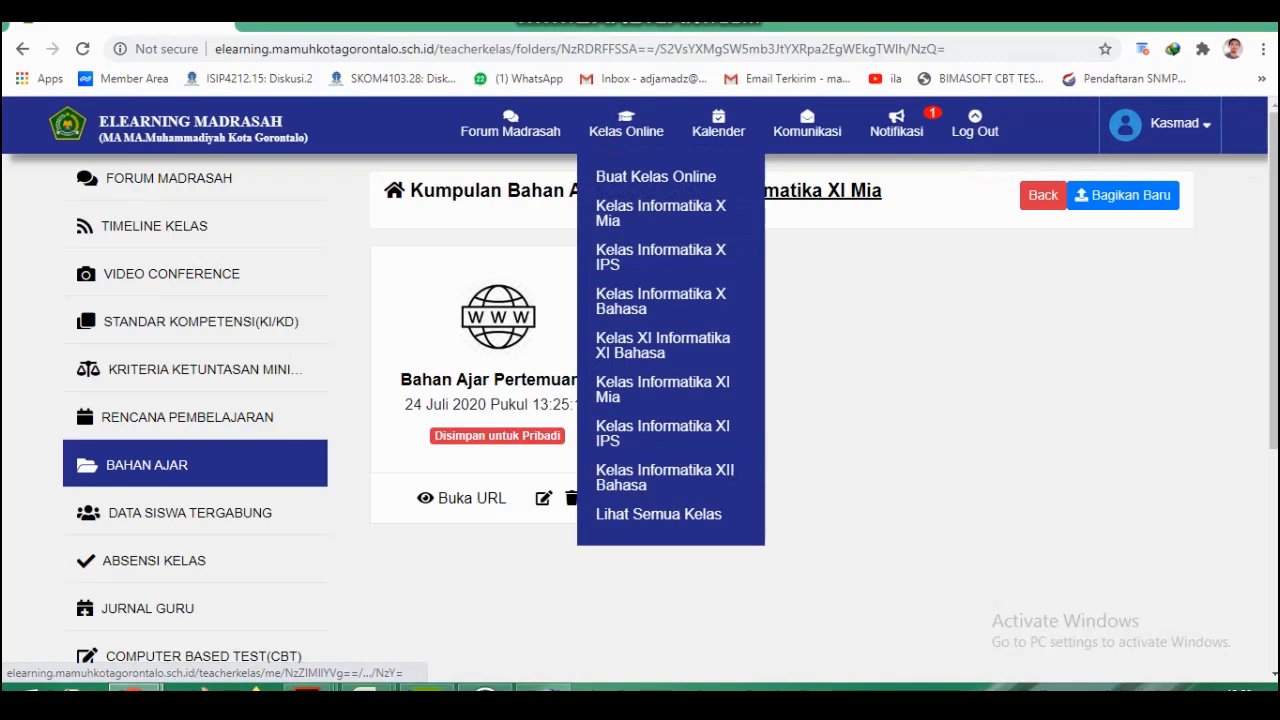
left_click(655, 433)
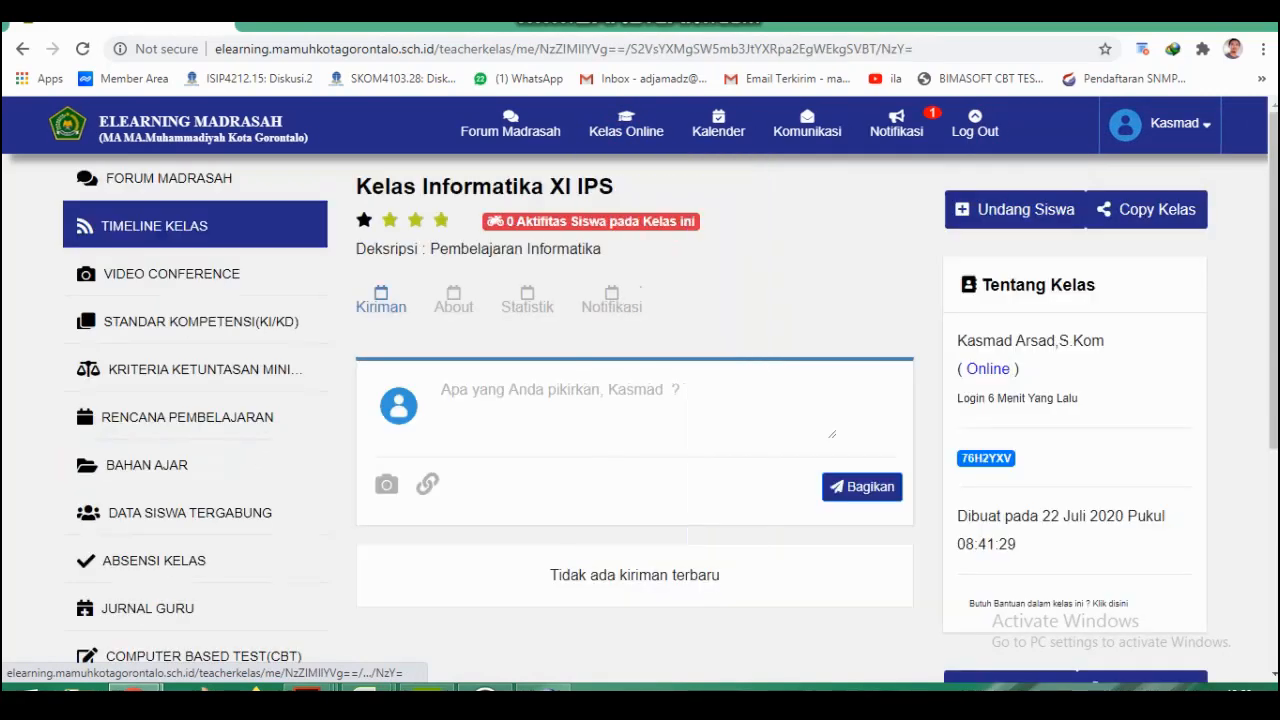
left_click(176, 321)
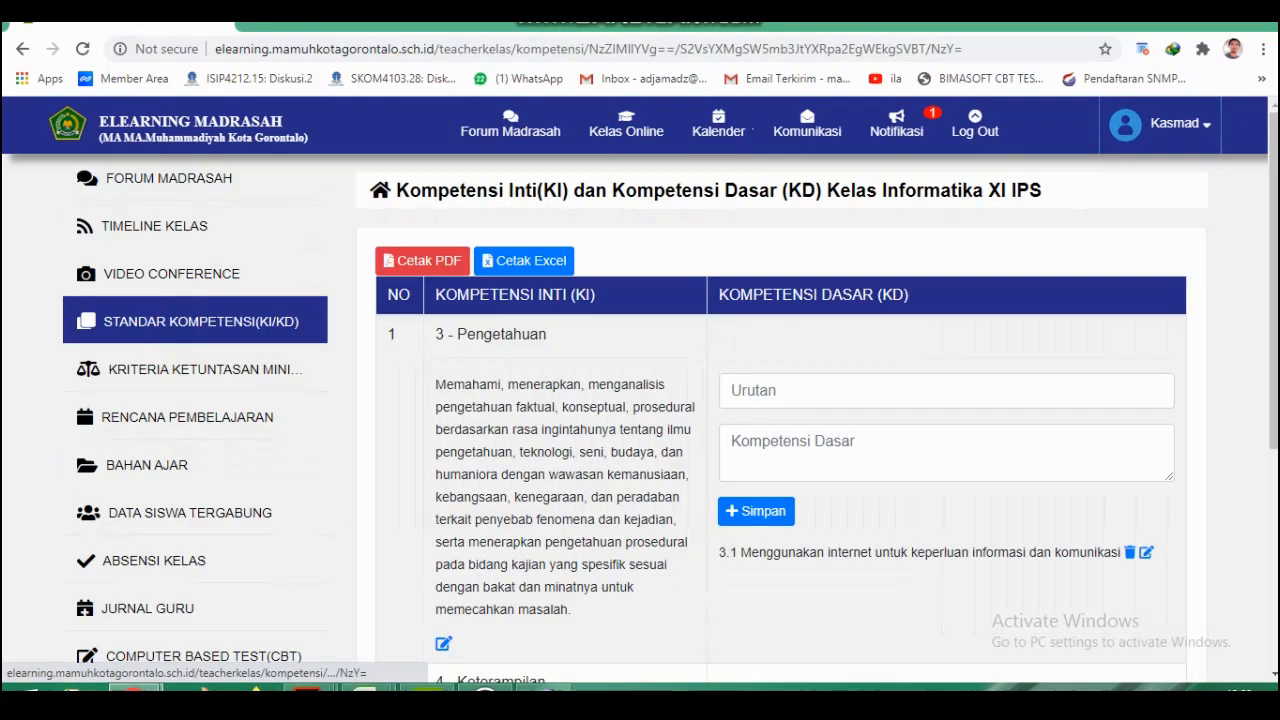
left_click_drag(740, 552, 1068, 553)
Check the copied KKM weights, Rencana Pembelajaran and Bahan Ajar in Kelas Informatika XI IPS.
left_click(250, 367)
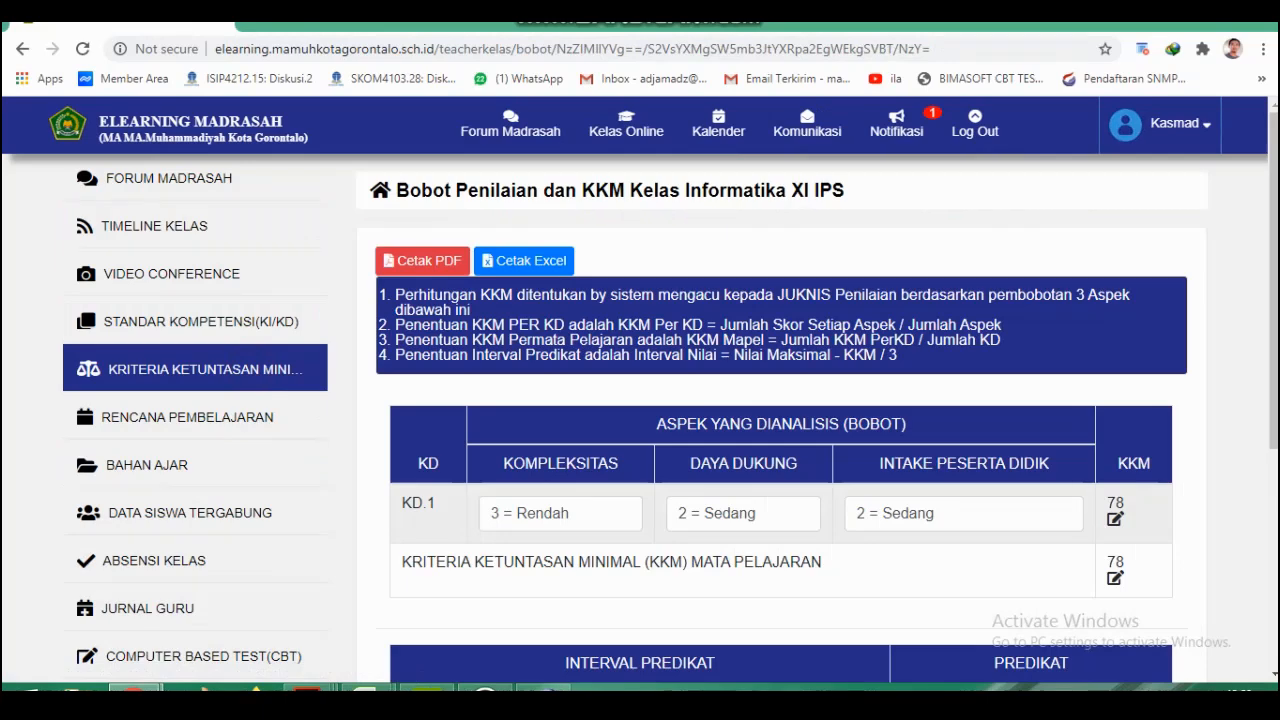
scroll(640, 400, "down", 1)
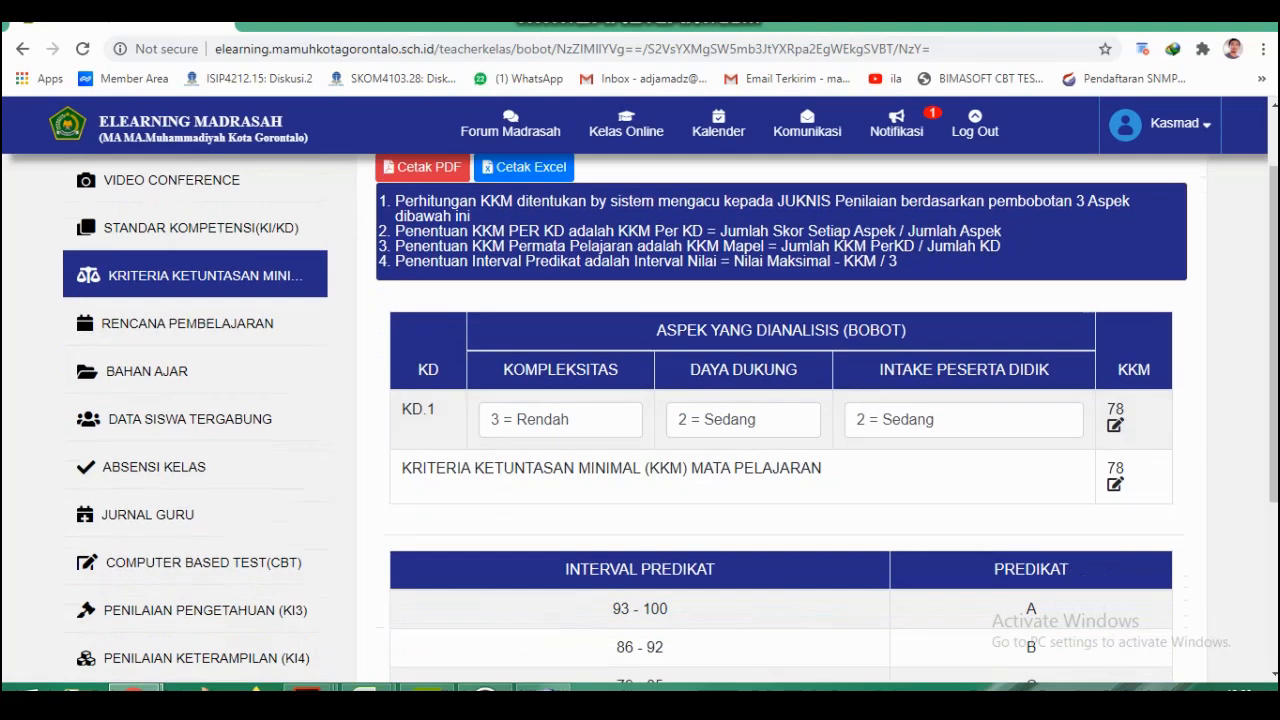
left_click(200, 323)
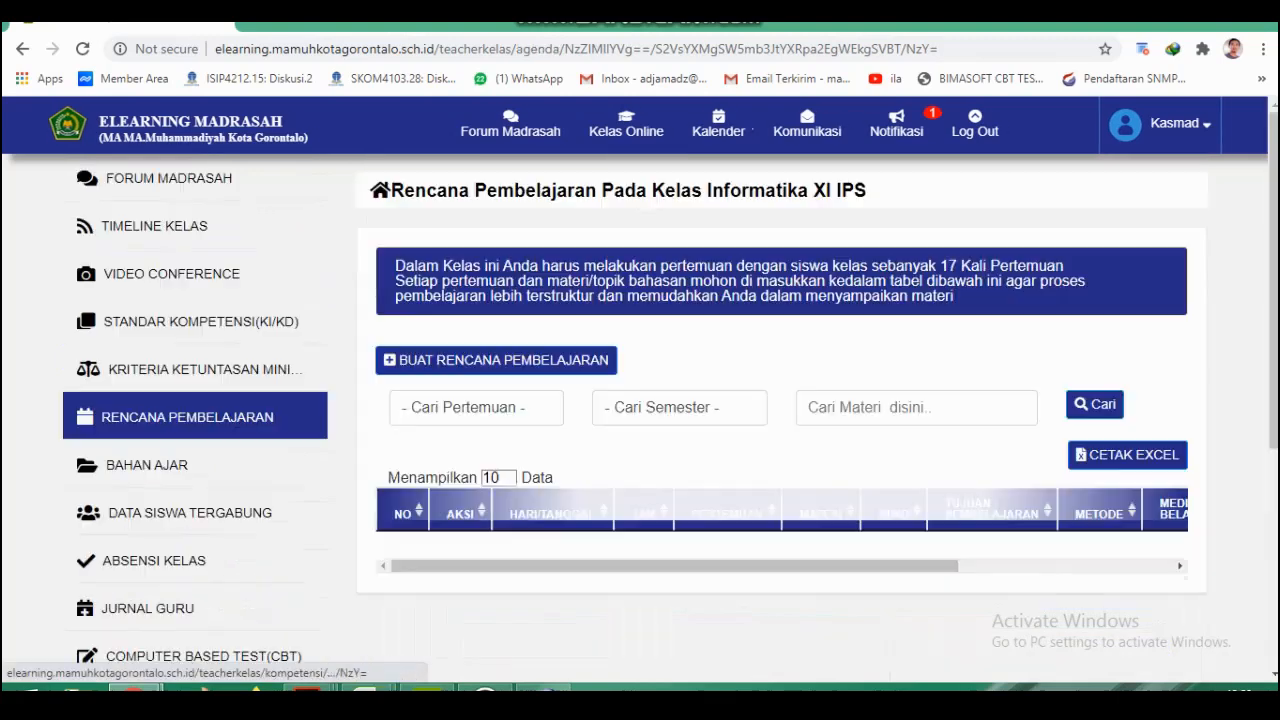
scroll(640, 400, "down", 1)
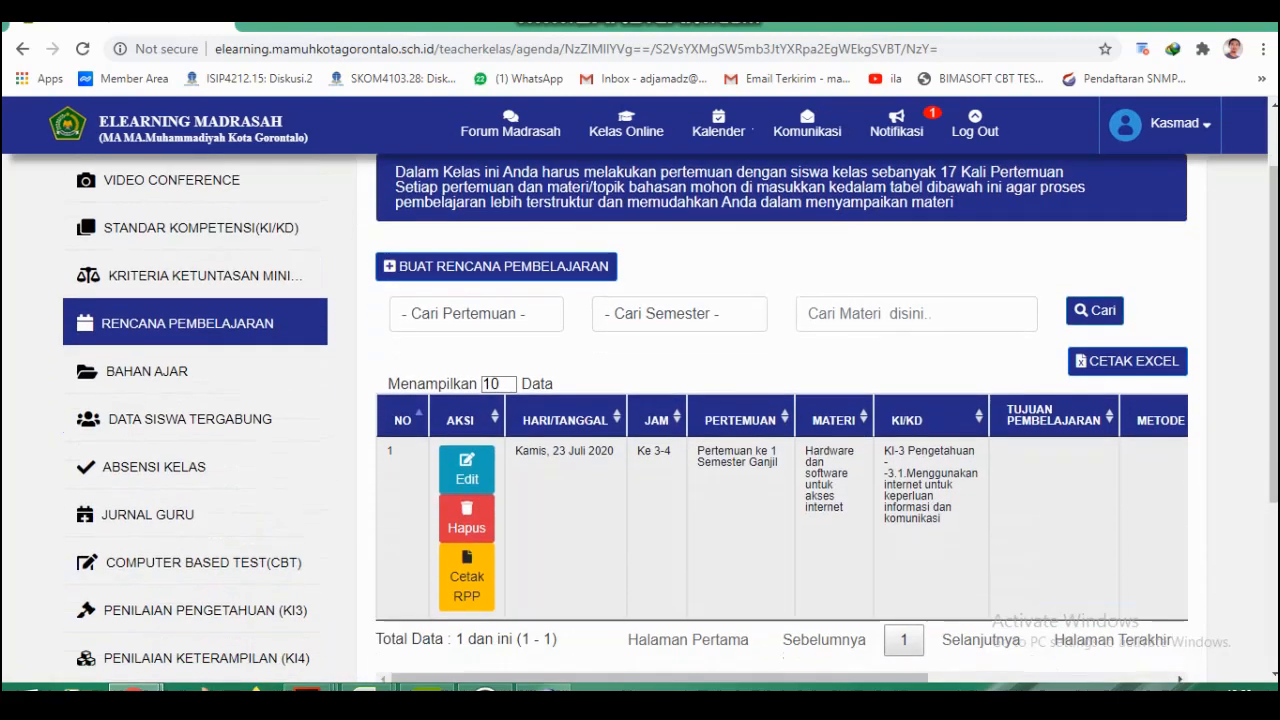
left_click(157, 370)
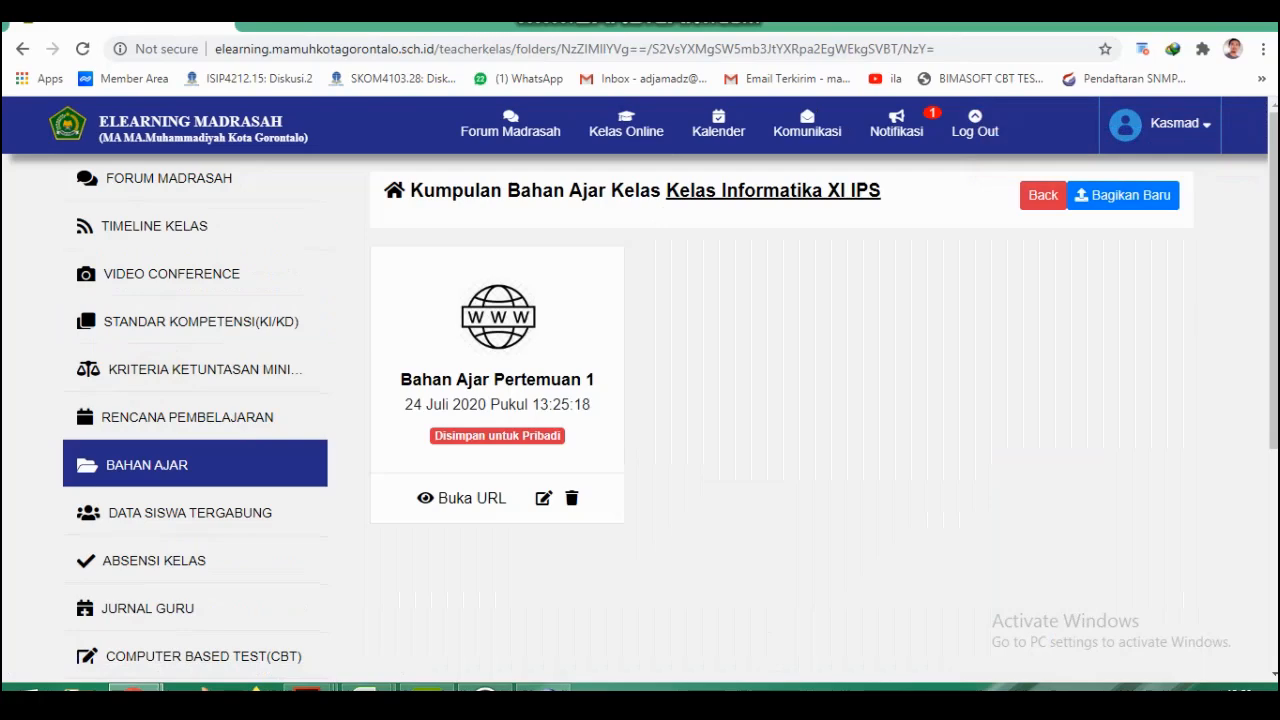
Open Kelas XI Informatika XI Bahasa and check its KI/KD page, highlighting the text of basic competency 3.1.
left_click(631, 130)
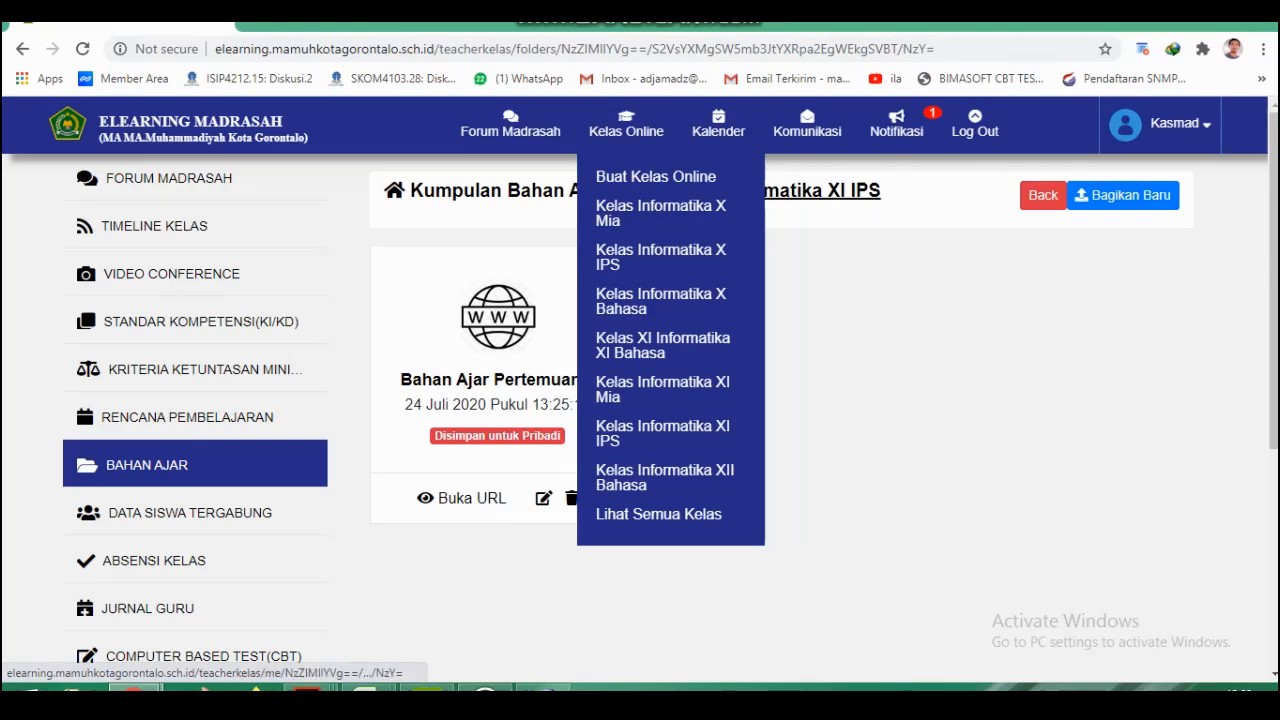
left_click(612, 342)
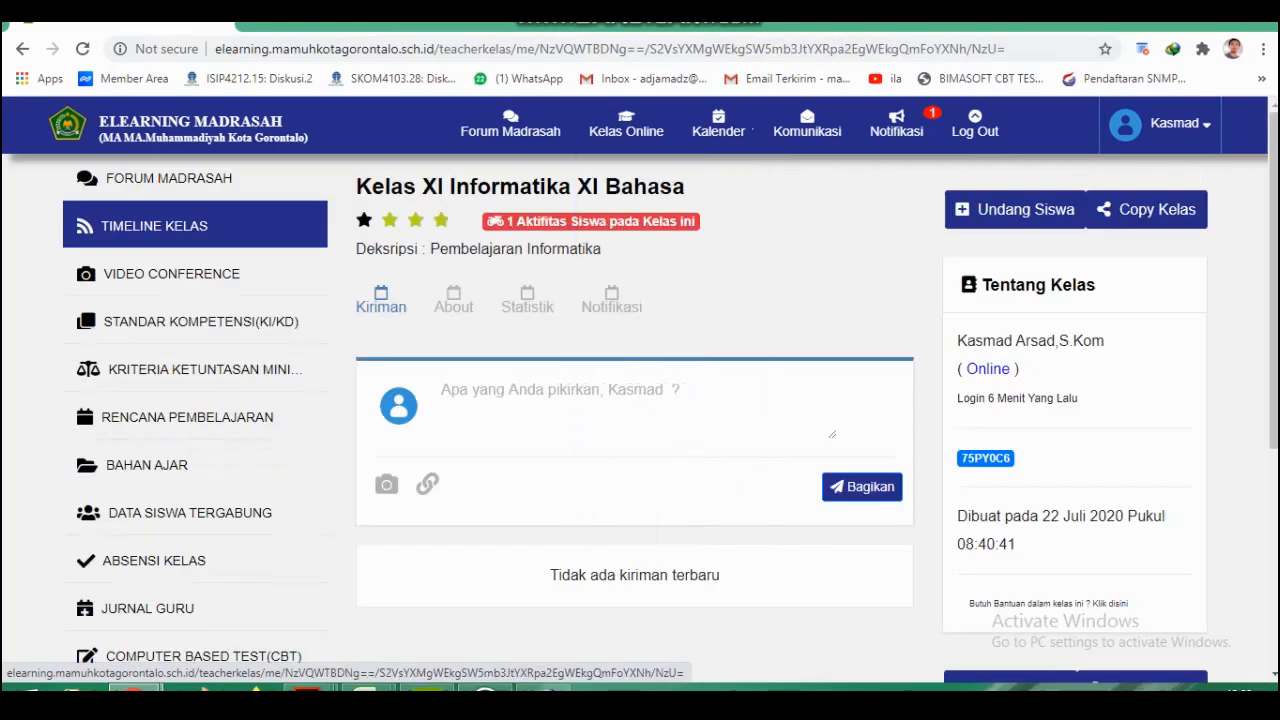
left_click(226, 320)
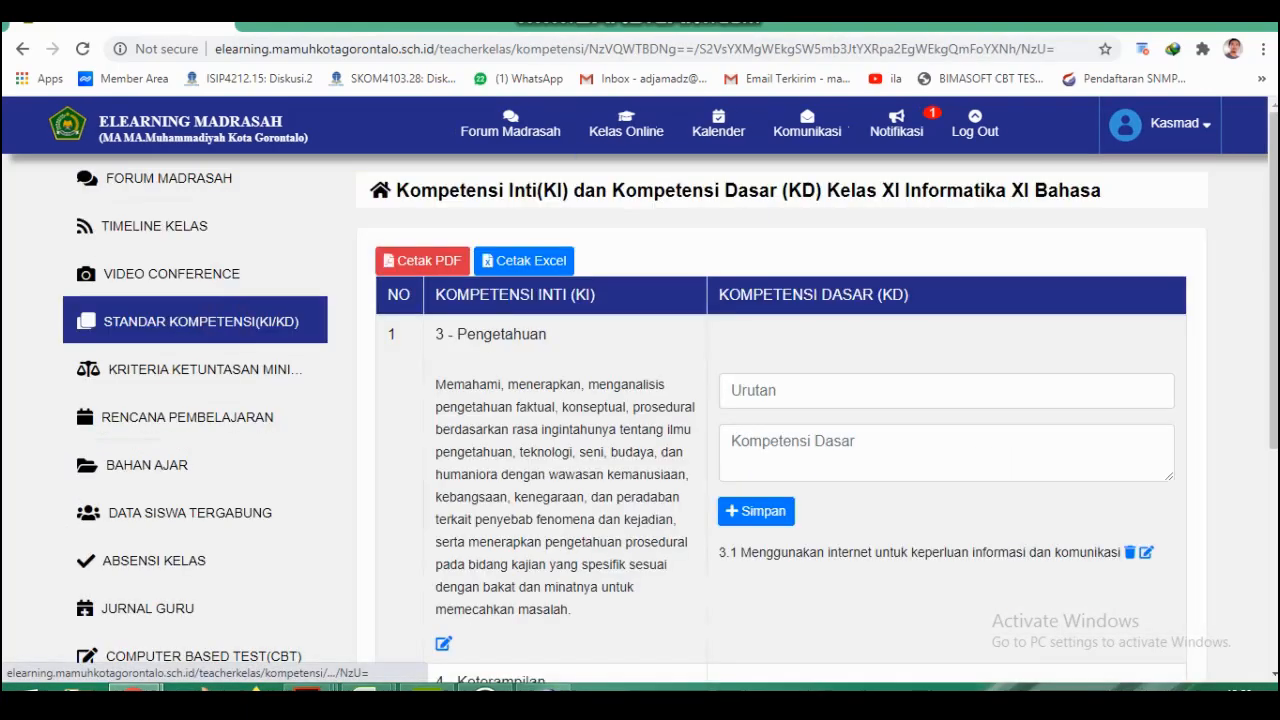
left_click_drag(740, 552, 1110, 552)
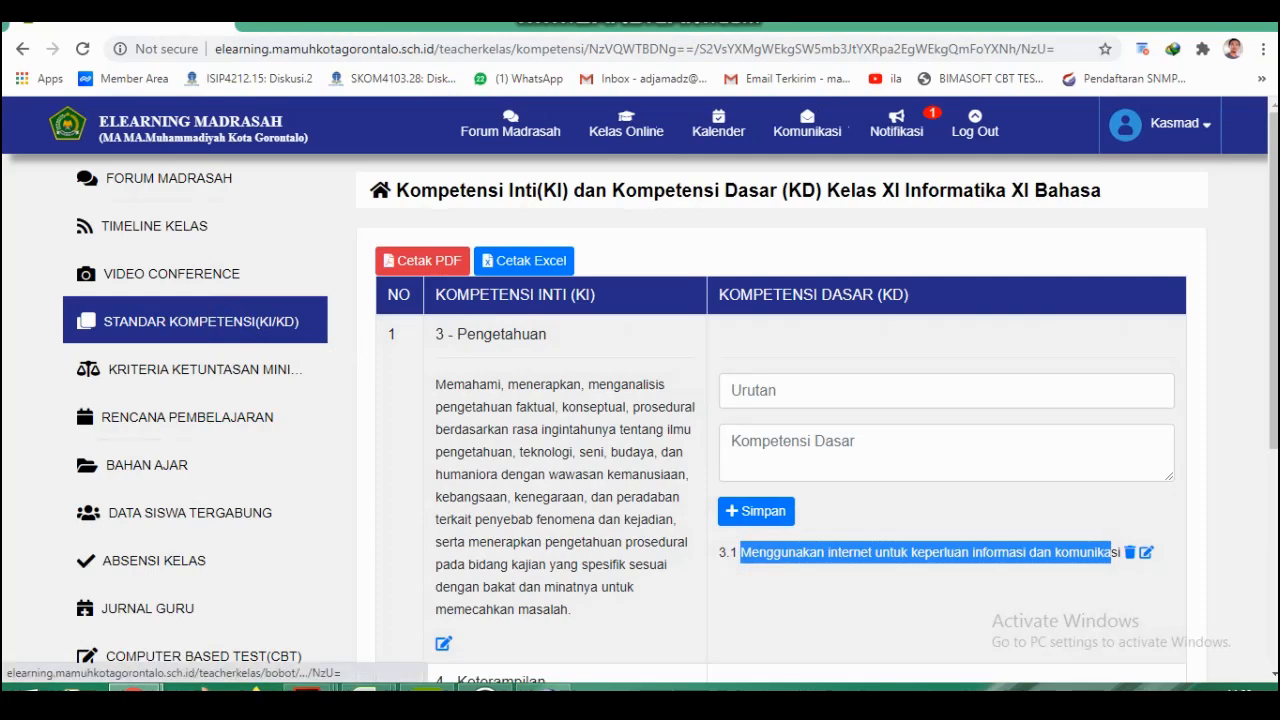
Check the copied KKM weights, Rencana Pembelajaran and Bahan Ajar in Kelas XI Informatika XI Bahasa.
left_click(191, 369)
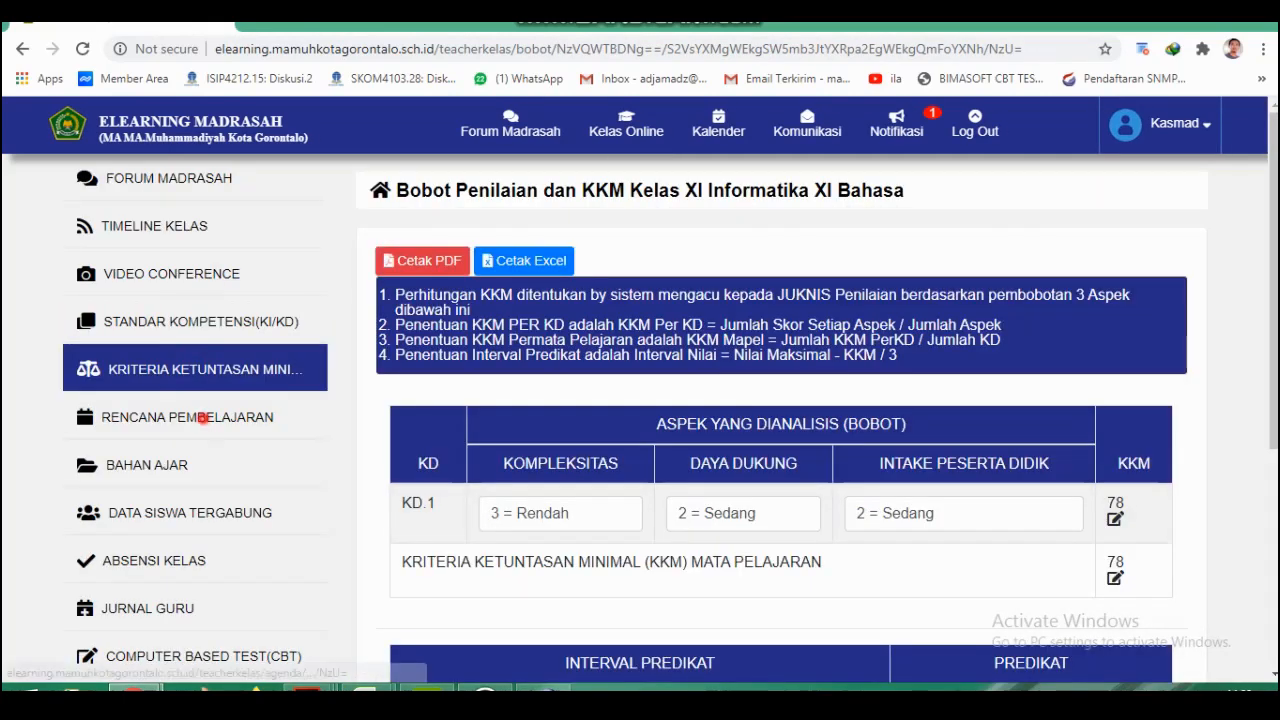
left_click(225, 418)
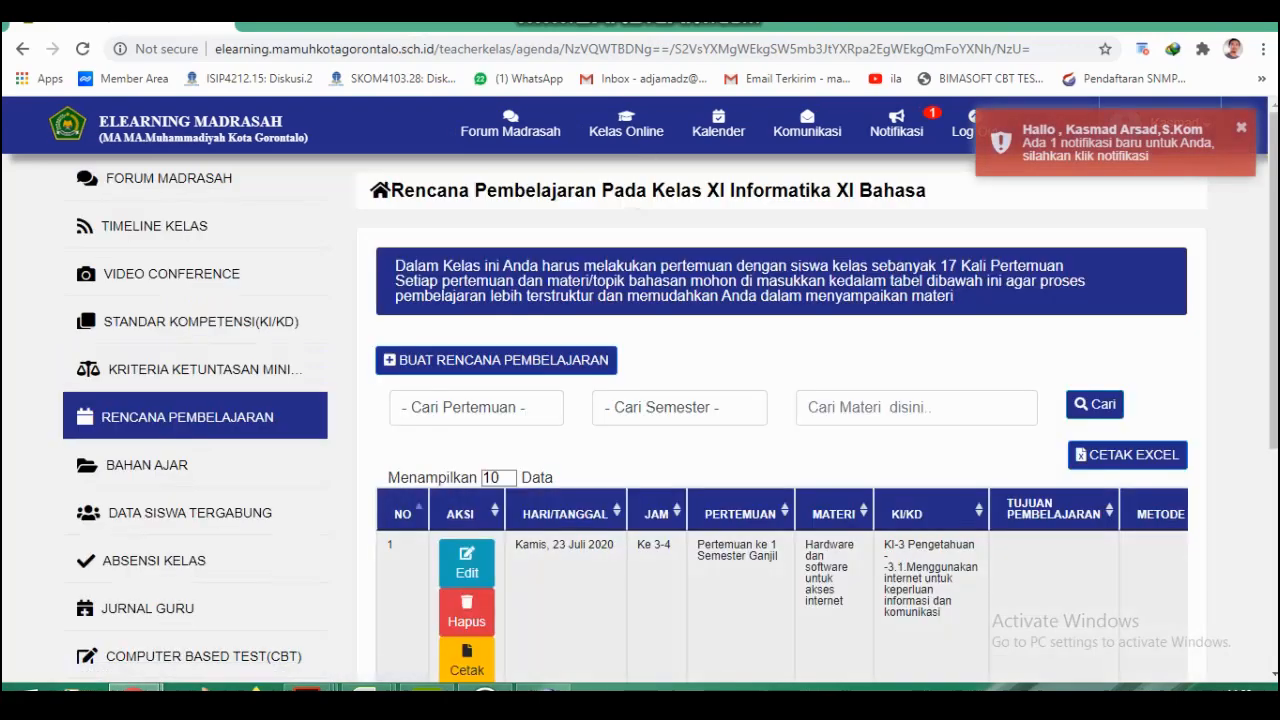
left_click(170, 464)
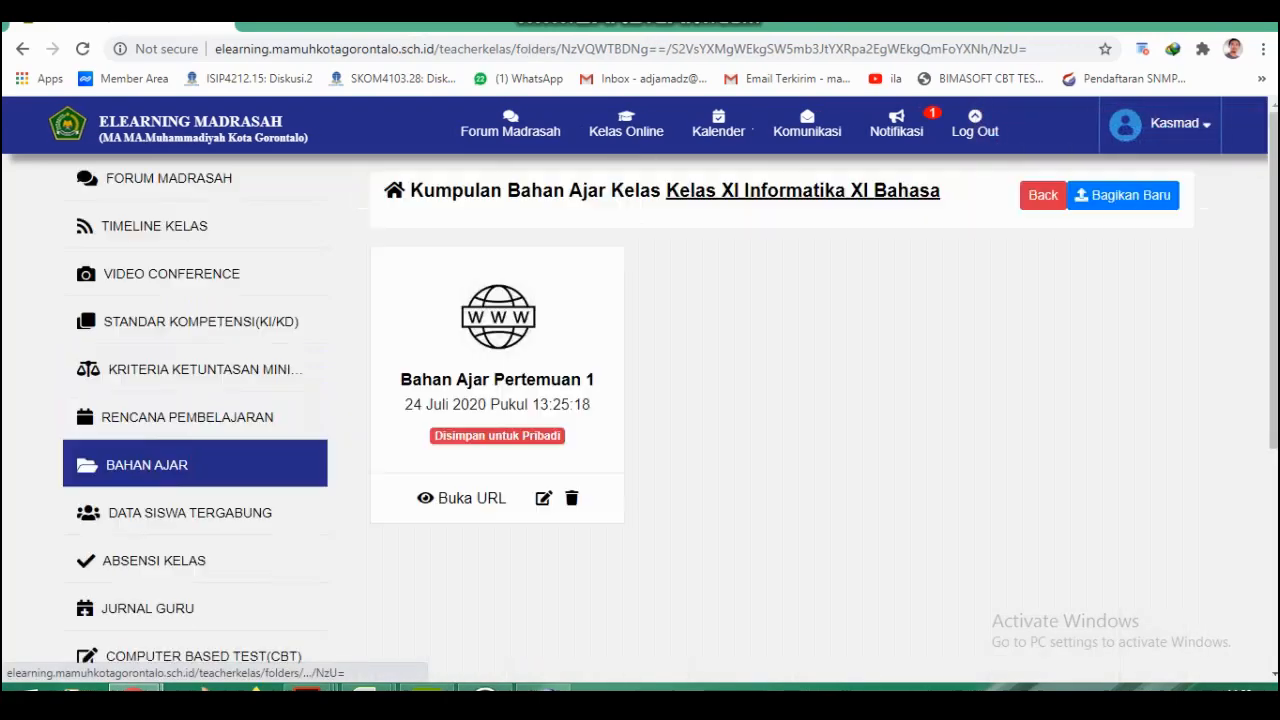